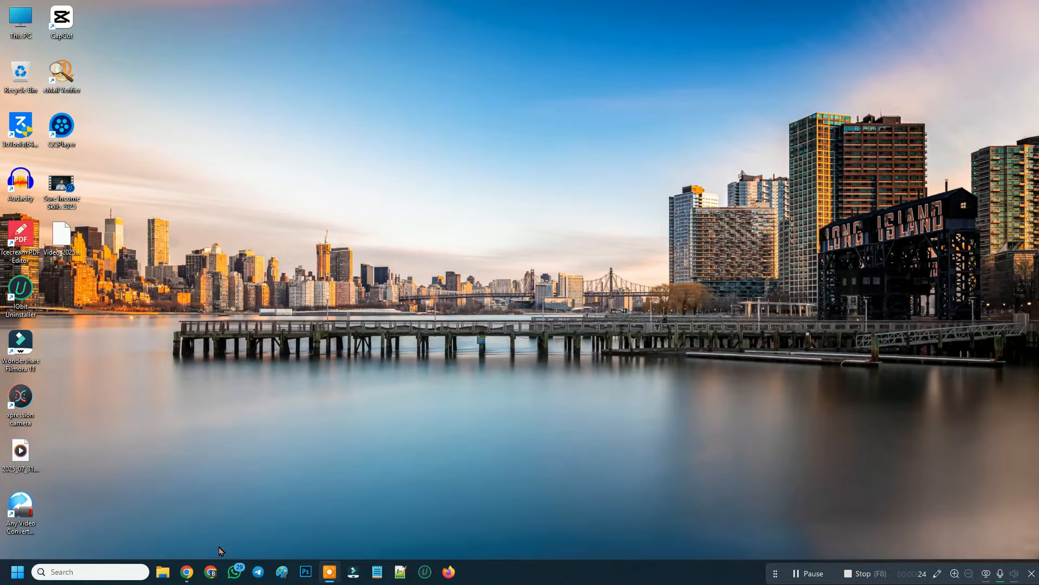
pyautogui.click(193, 573)
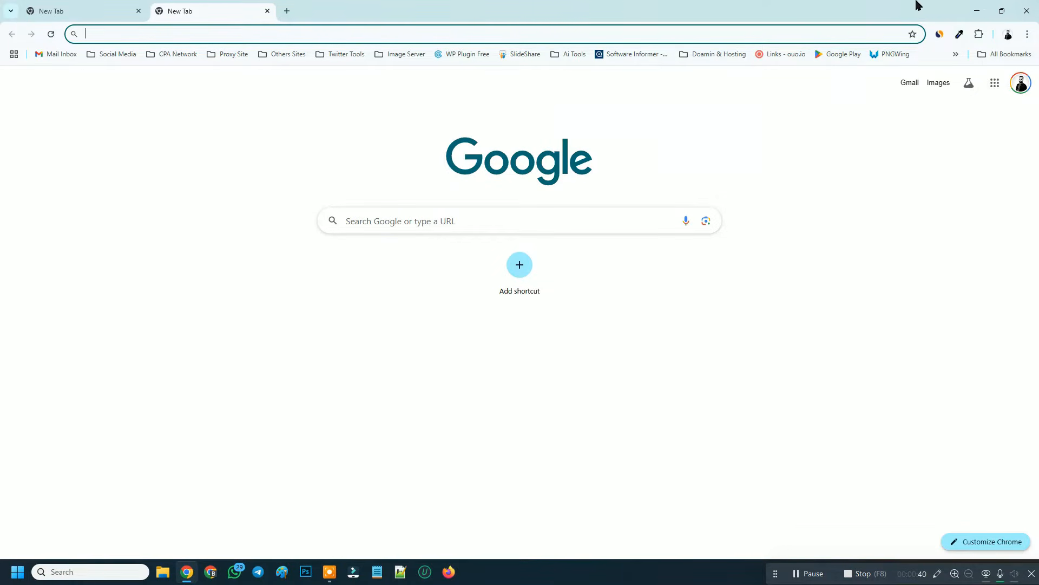
pyautogui.click(977, 10)
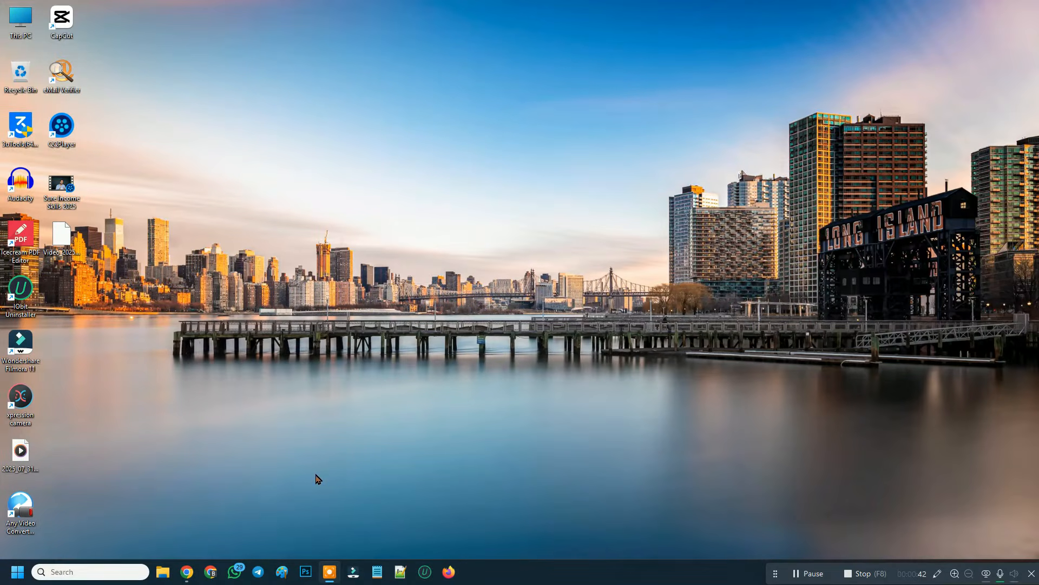
pyautogui.click(186, 572)
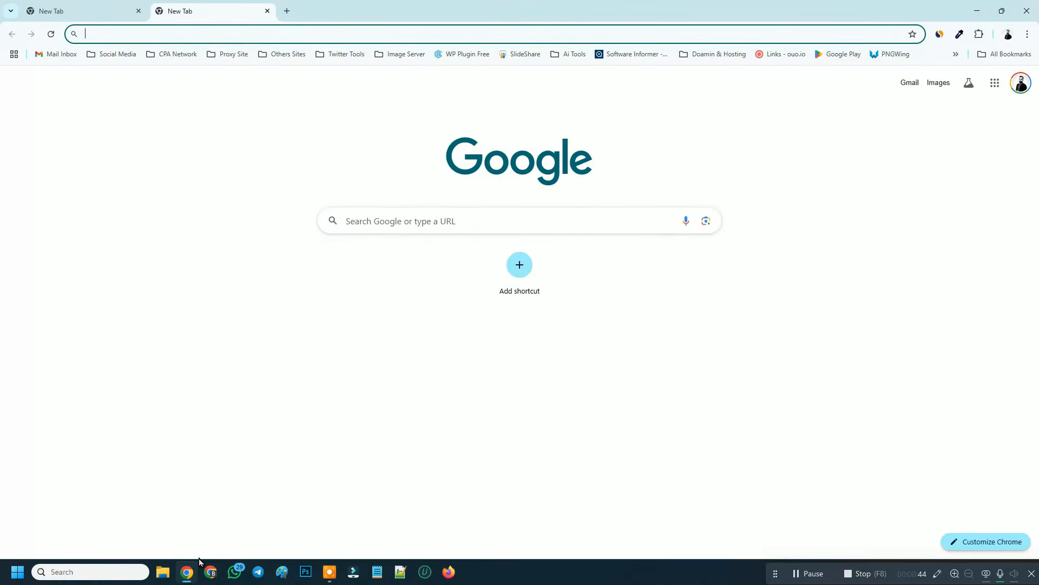
pyautogui.click(976, 11)
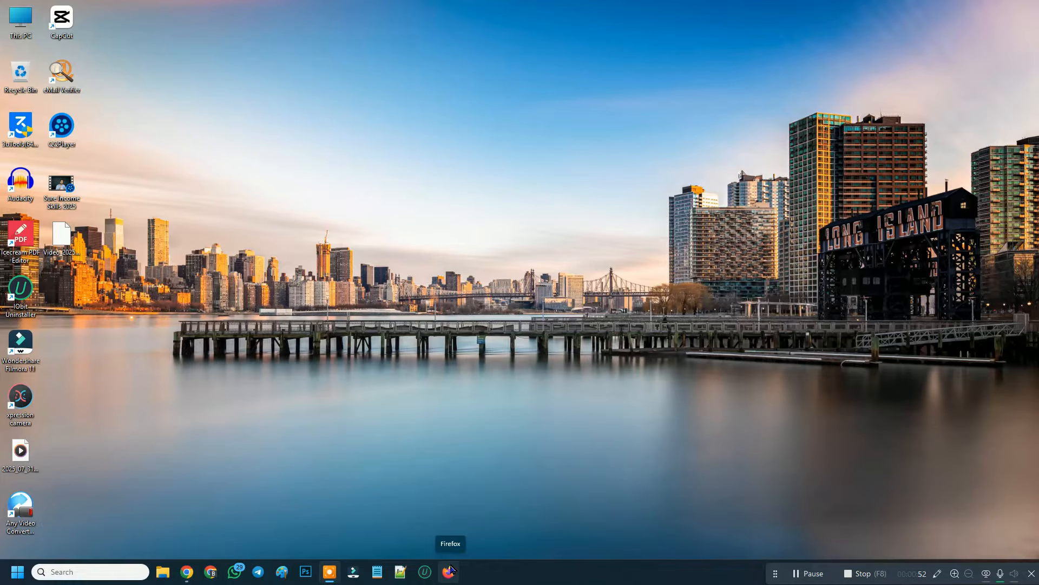
# Switch to Google Chrome and open its extension management page, leaving developer mode enabled
pyautogui.moveTo(192, 578)
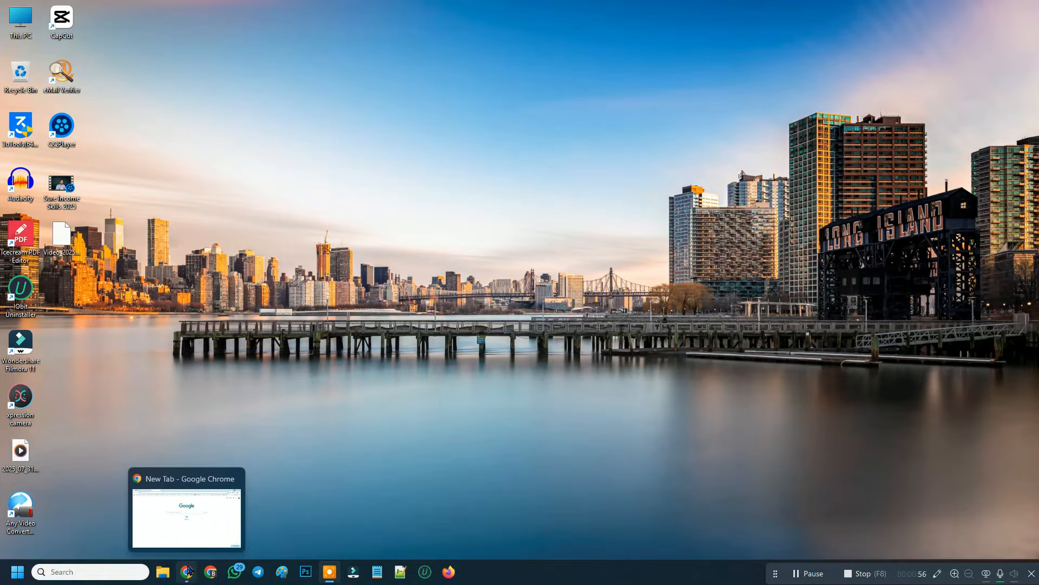
pyautogui.click(188, 570)
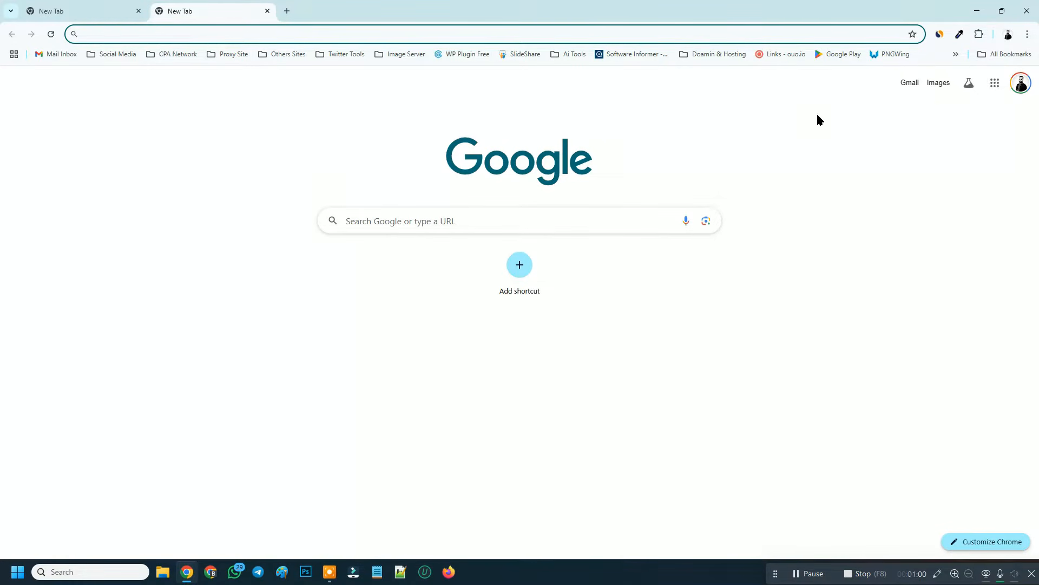
pyautogui.click(981, 34)
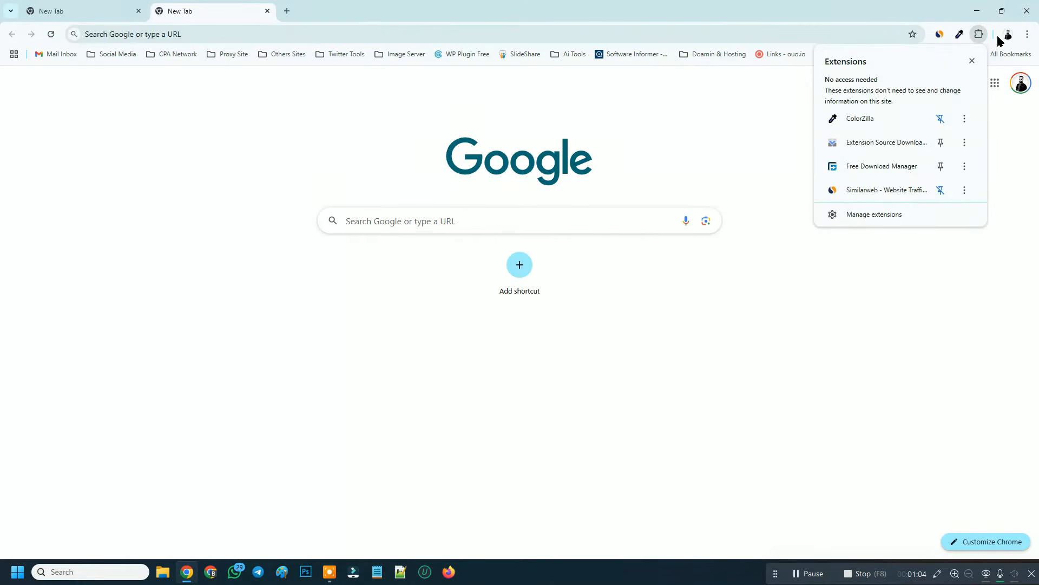
pyautogui.click(1028, 34)
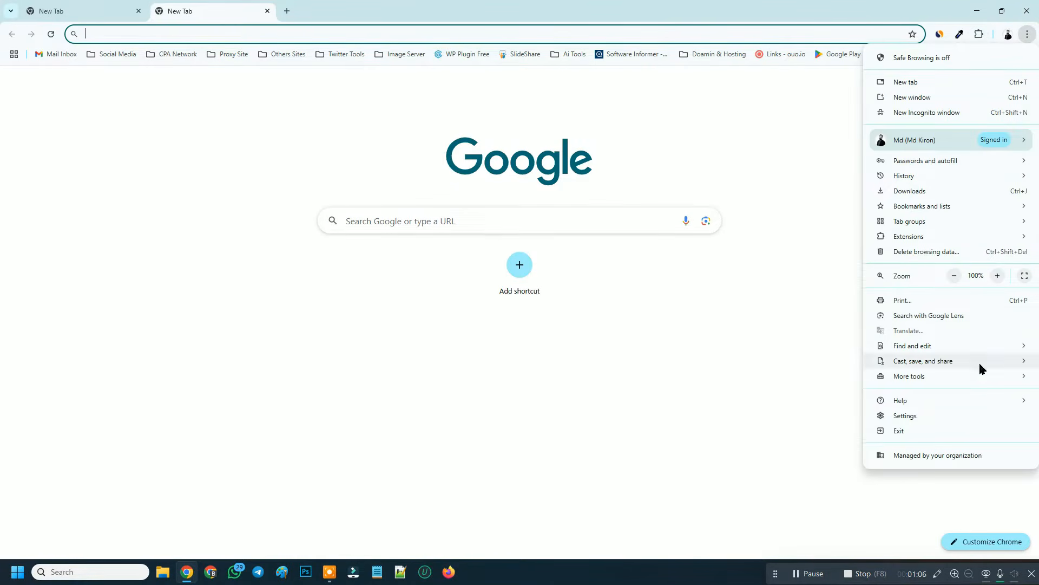
pyautogui.moveTo(919, 379)
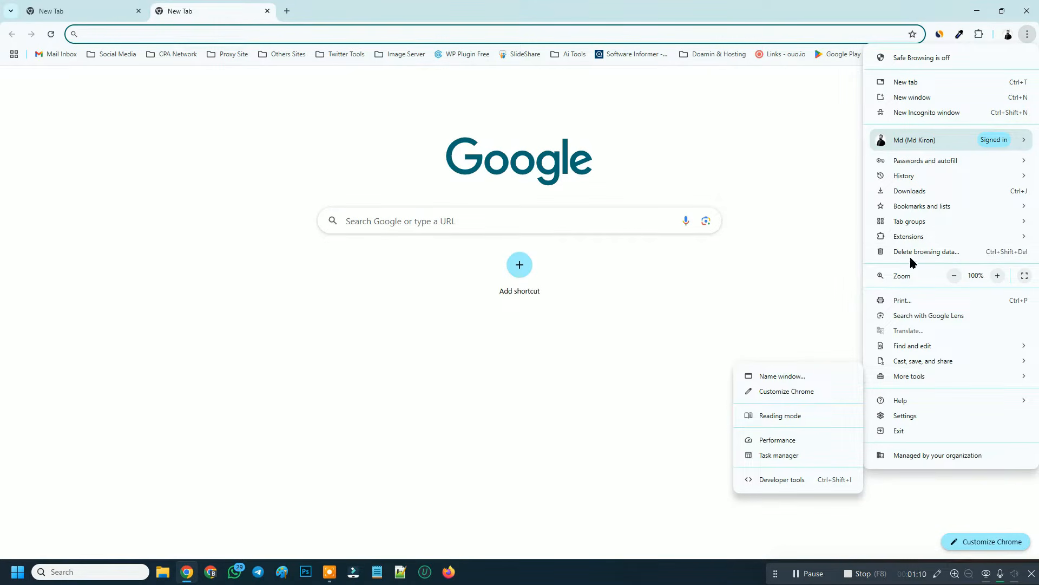
pyautogui.moveTo(904, 237)
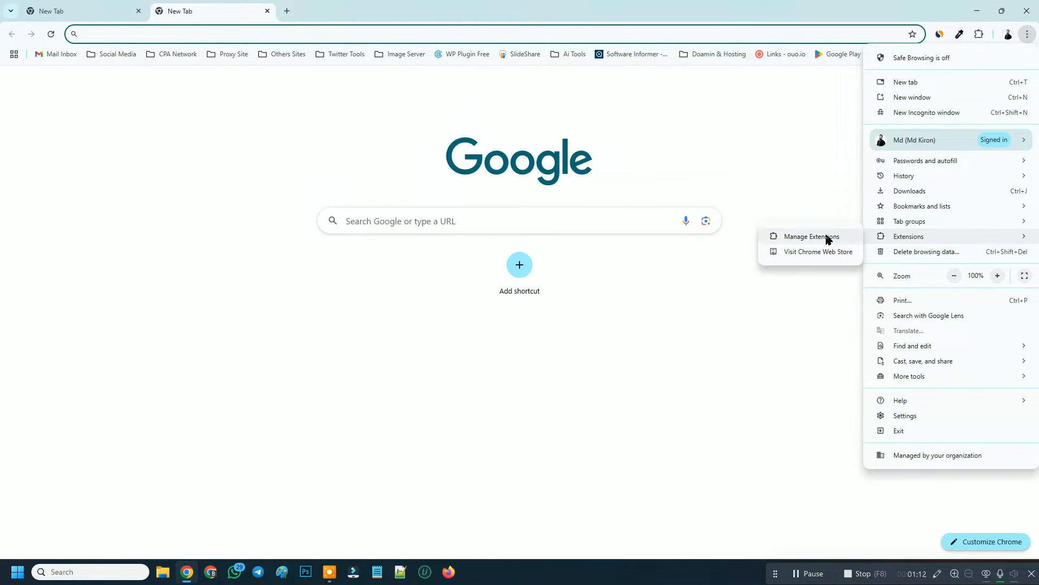
pyautogui.click(913, 234)
pyautogui.click(814, 237)
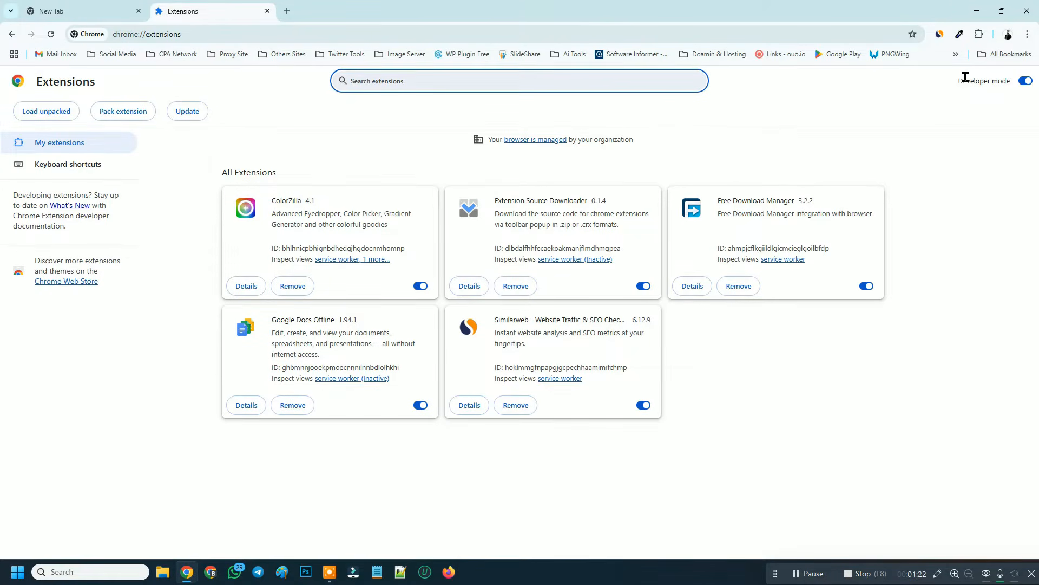
pyautogui.click(1027, 83)
pyautogui.click(1027, 82)
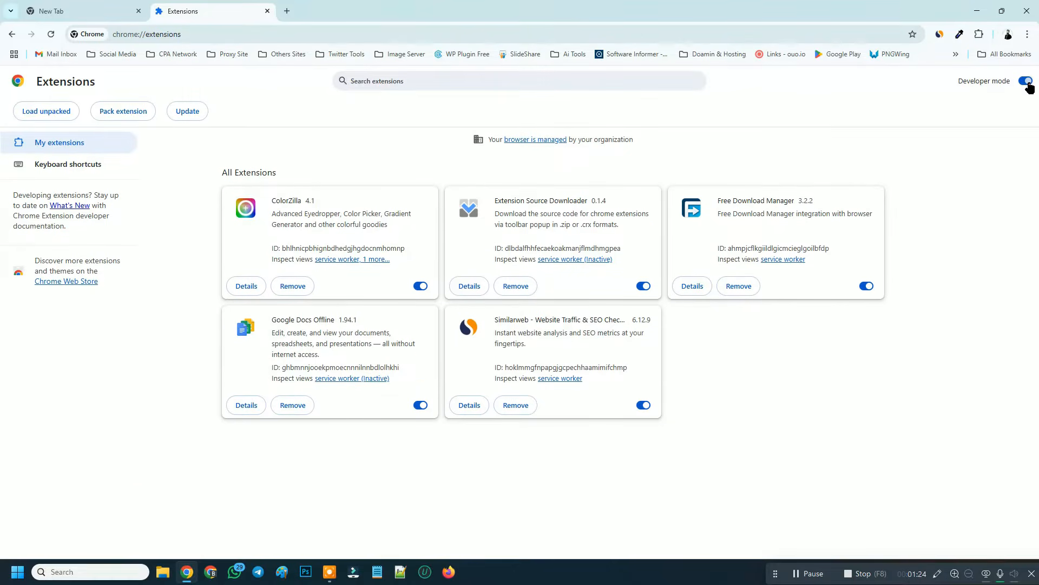
# Switch to File Explorer and open the Software & Extension folder inside Documents > Auto Clicker Tools for FireFox
pyautogui.click(163, 572)
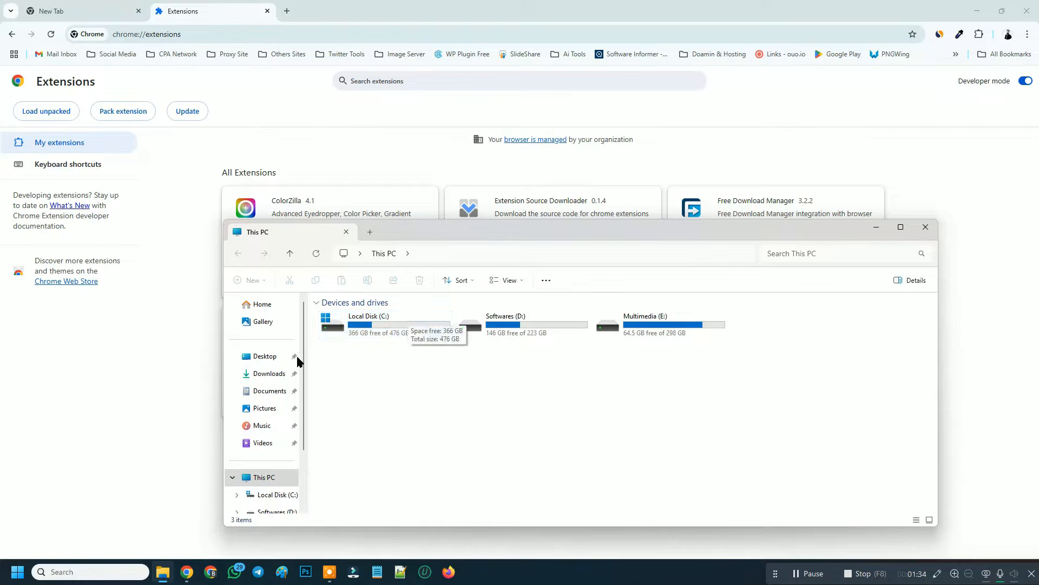
pyautogui.click(268, 392)
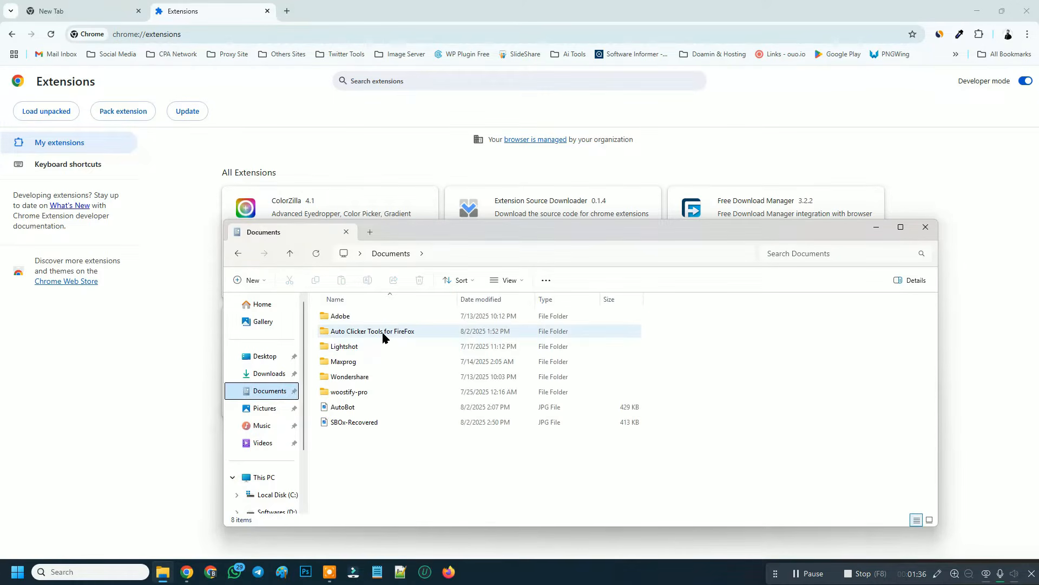
pyautogui.doubleClick(383, 332)
pyautogui.click(358, 346)
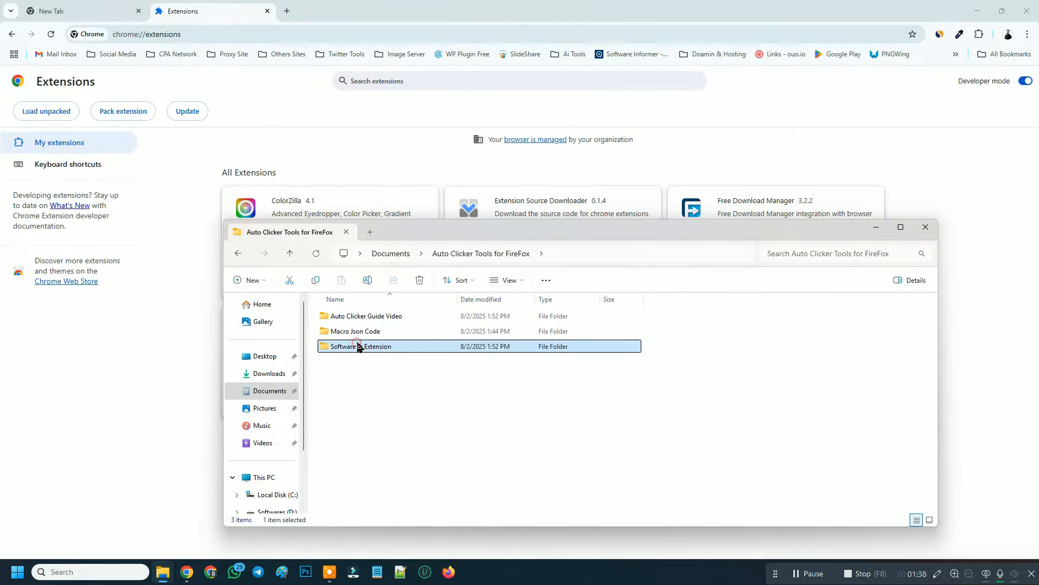
pyautogui.doubleClick(358, 346)
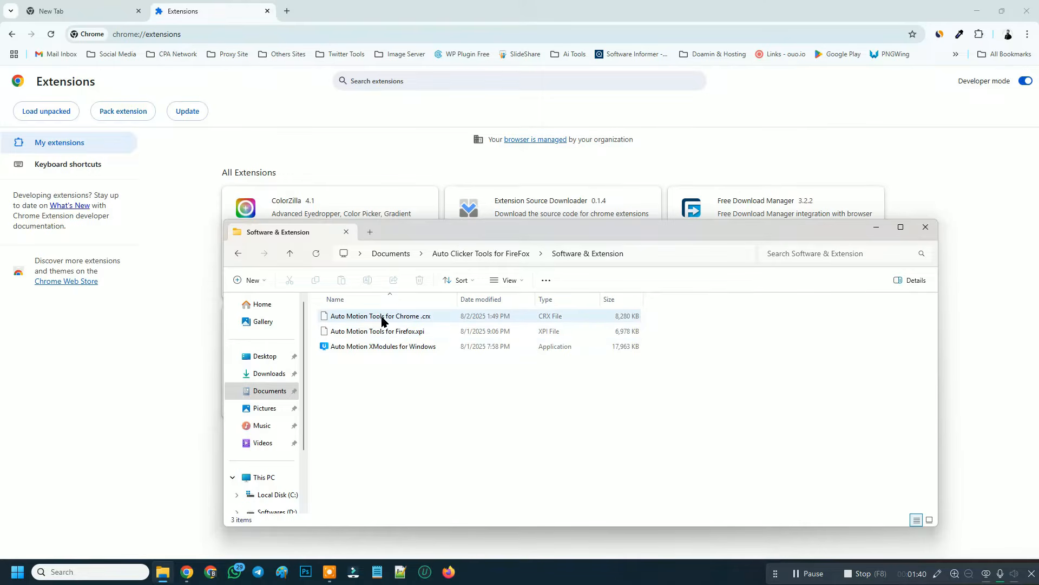
# Install the Ui.Vision extension in Chrome from the file "Auto Motion Tools for Chrome .crx" and dismiss the notification
pyautogui.moveTo(382, 322); pyautogui.dragTo(129, 321)
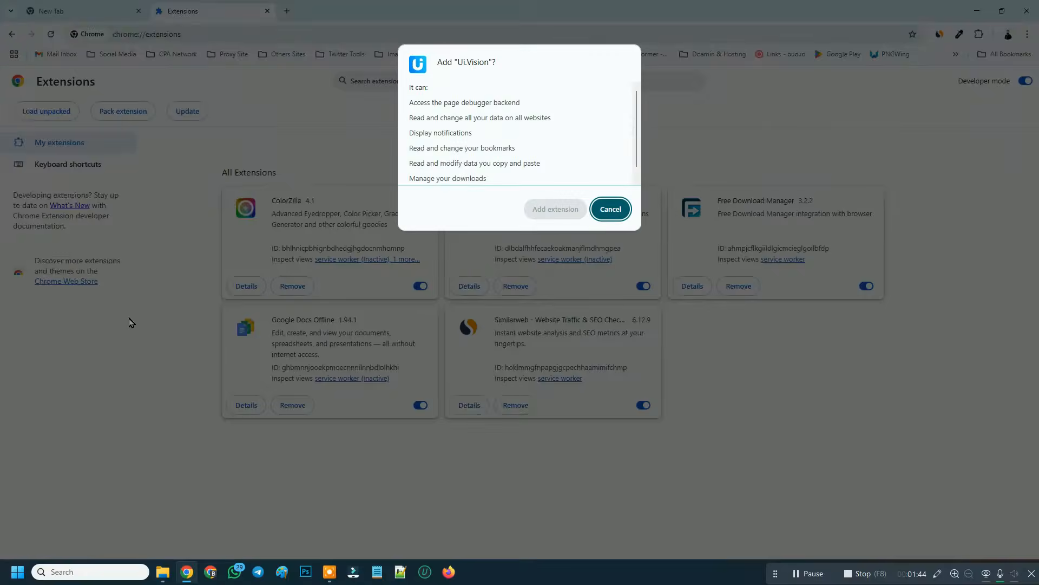
pyautogui.click(552, 211)
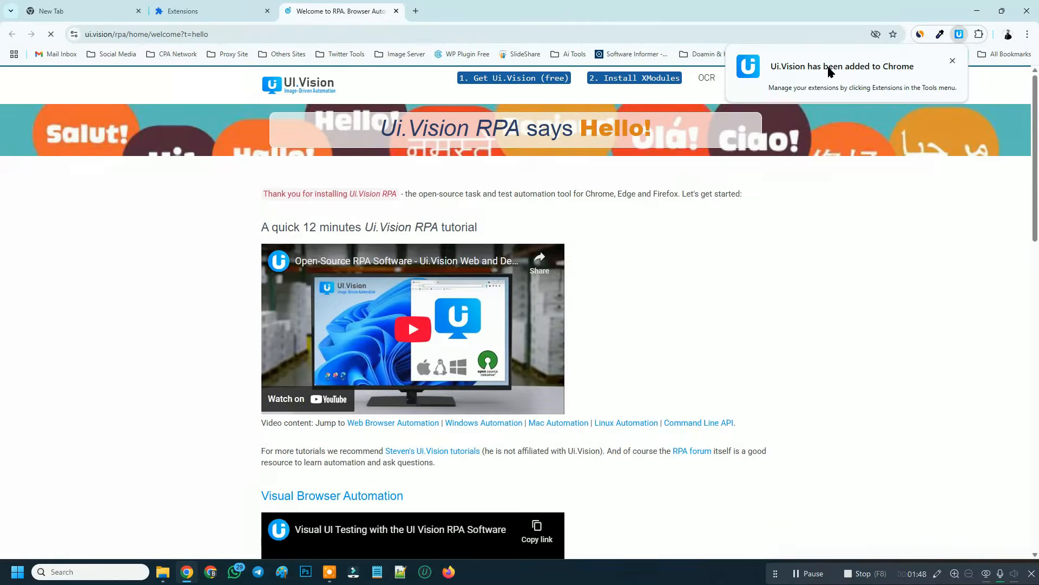
pyautogui.click(953, 61)
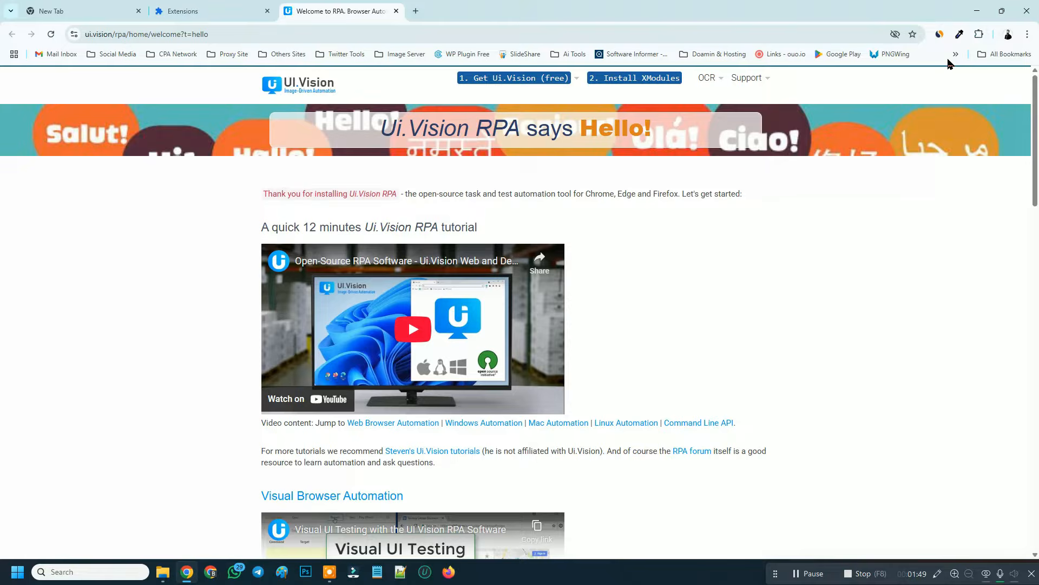
pyautogui.click(980, 35)
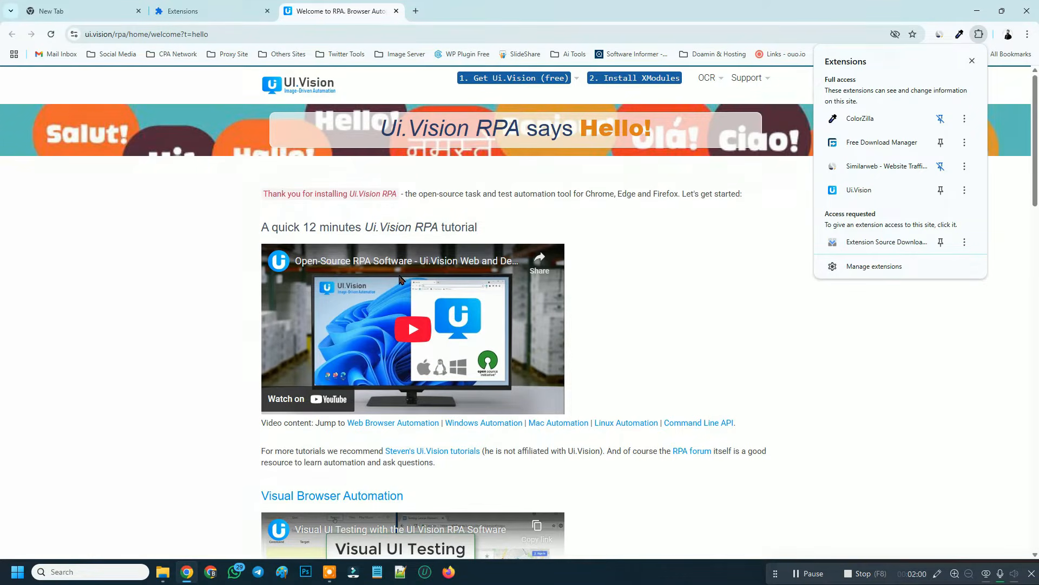
pyautogui.scroll(-4, 401, 279)
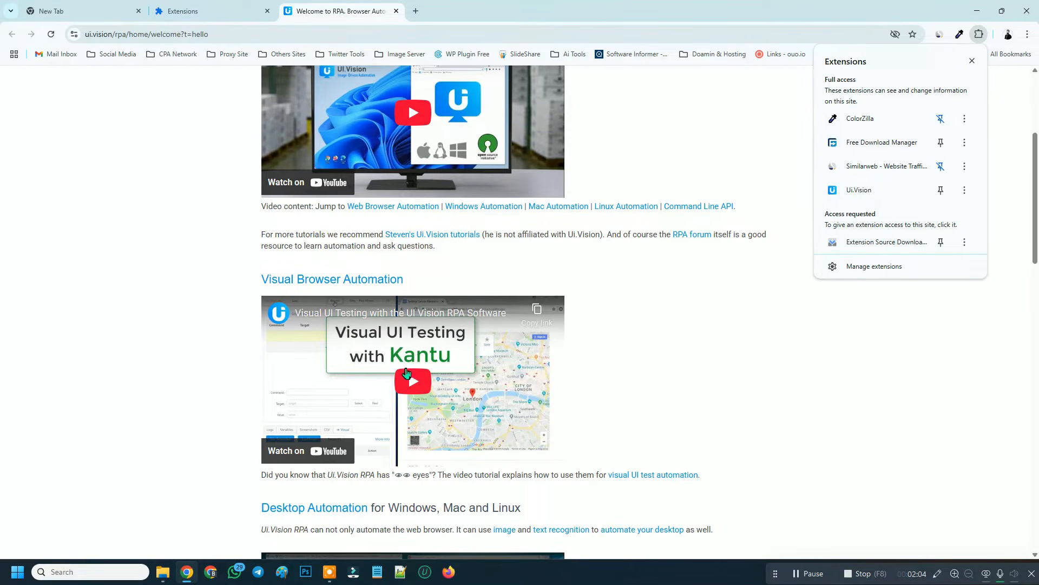
pyautogui.click(797, 386)
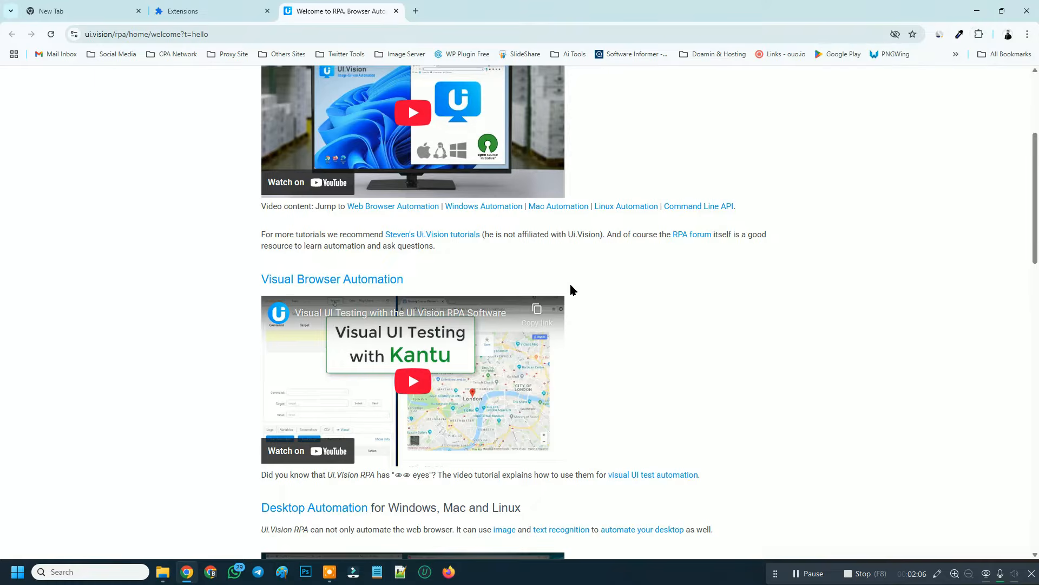
pyautogui.scroll(4, 571, 287)
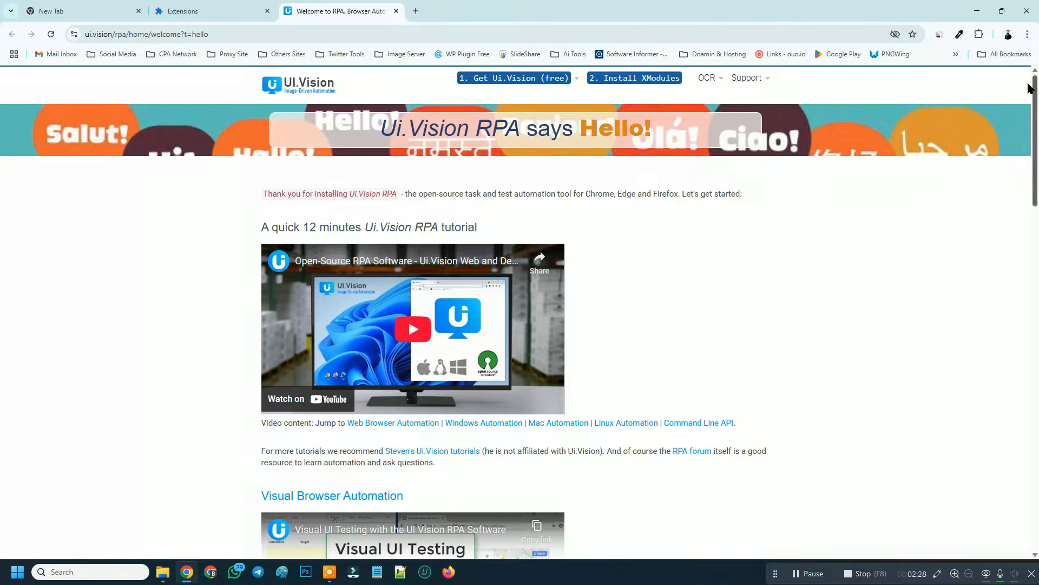
# Pin the Ui.Vision extension to the browser toolbar
pyautogui.click(979, 36)
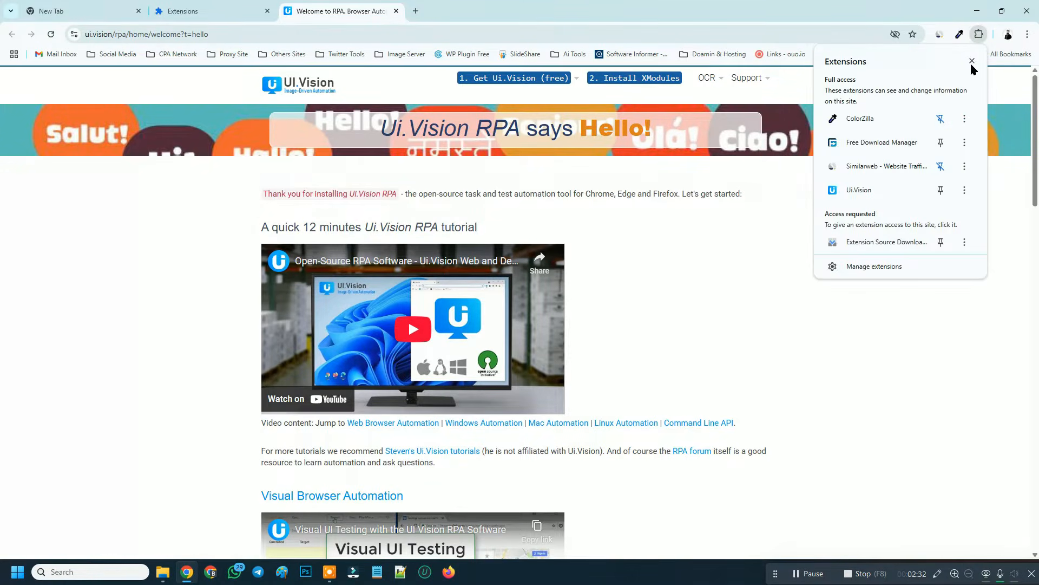
pyautogui.click(940, 192)
pyautogui.click(1013, 203)
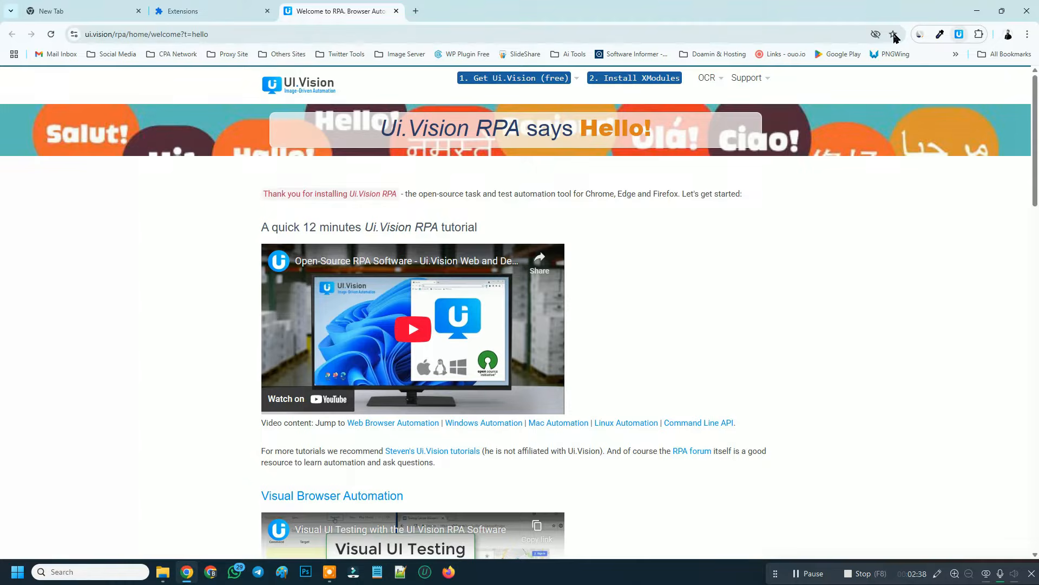
# Open a fresh tab and close all the others, including the Ui.Vision welcome page and the Extensions page
pyautogui.click(416, 11)
pyautogui.click(393, 11)
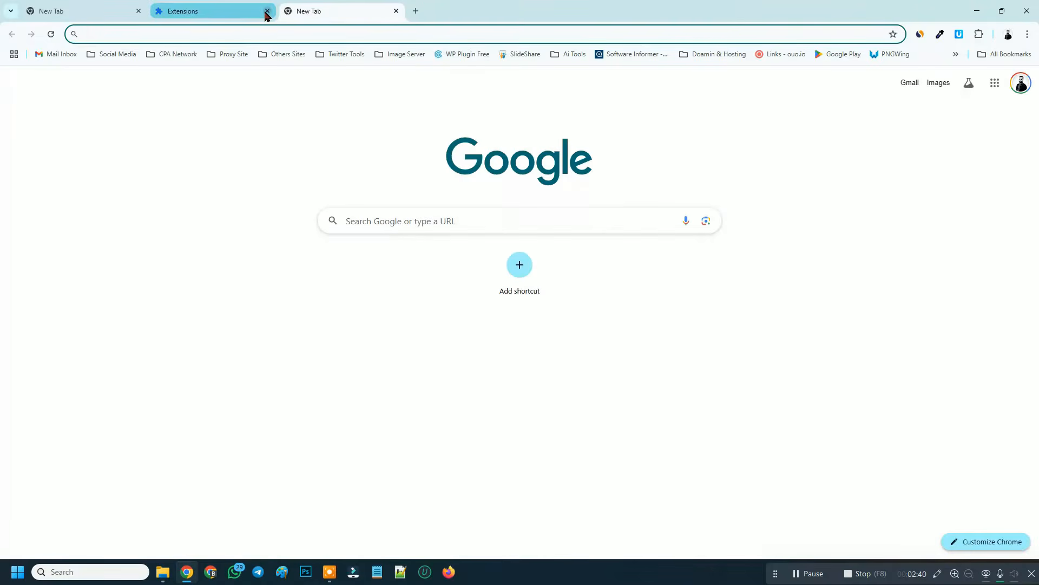
pyautogui.click(267, 11)
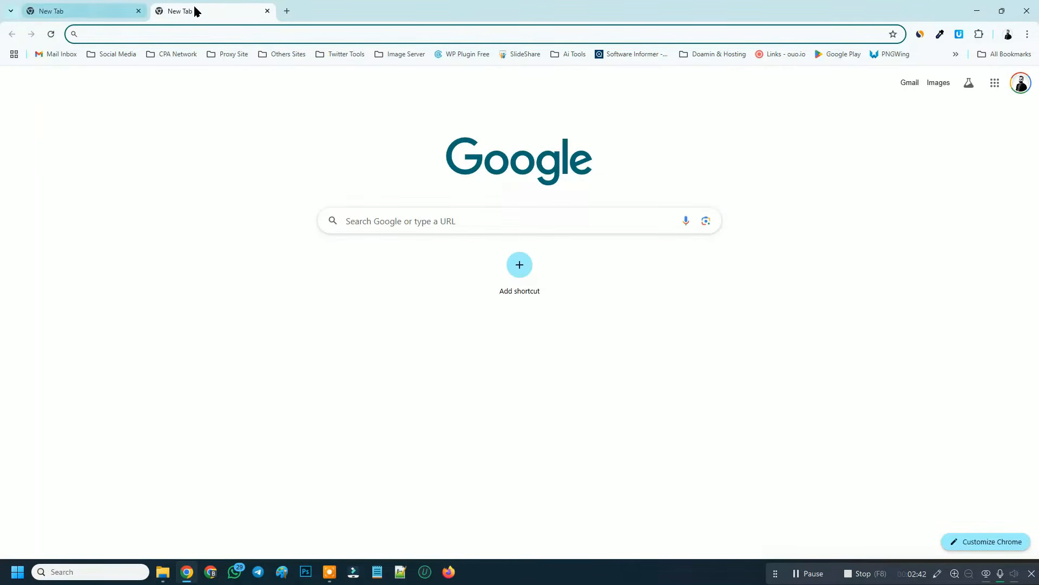
pyautogui.click(138, 11)
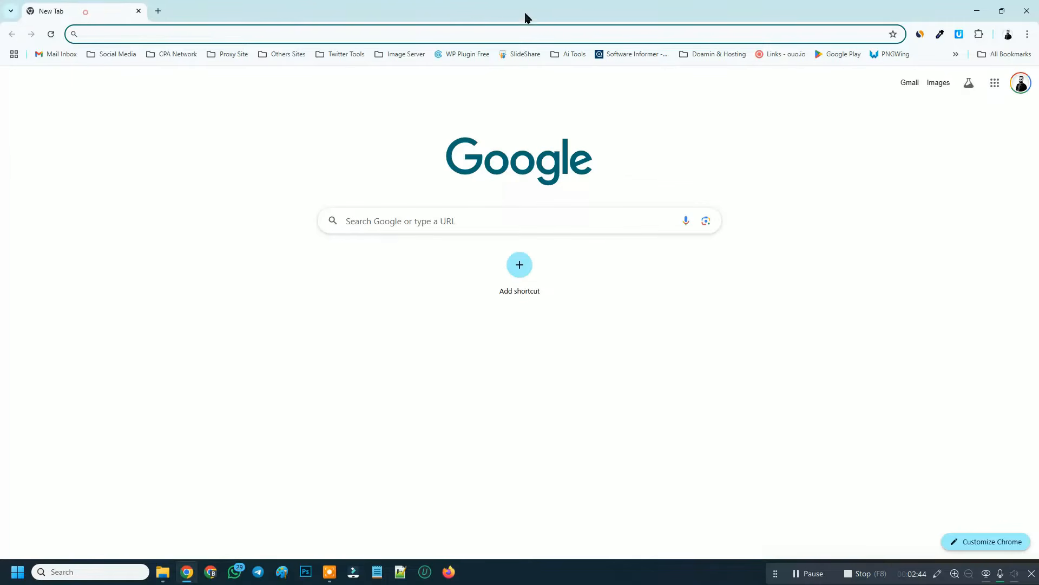
# Launch the Ui.Vision IDE from the pinned extension and reposition its window over the browser
pyautogui.click(959, 35)
pyautogui.moveTo(932, 63); pyautogui.dragTo(878, 73)
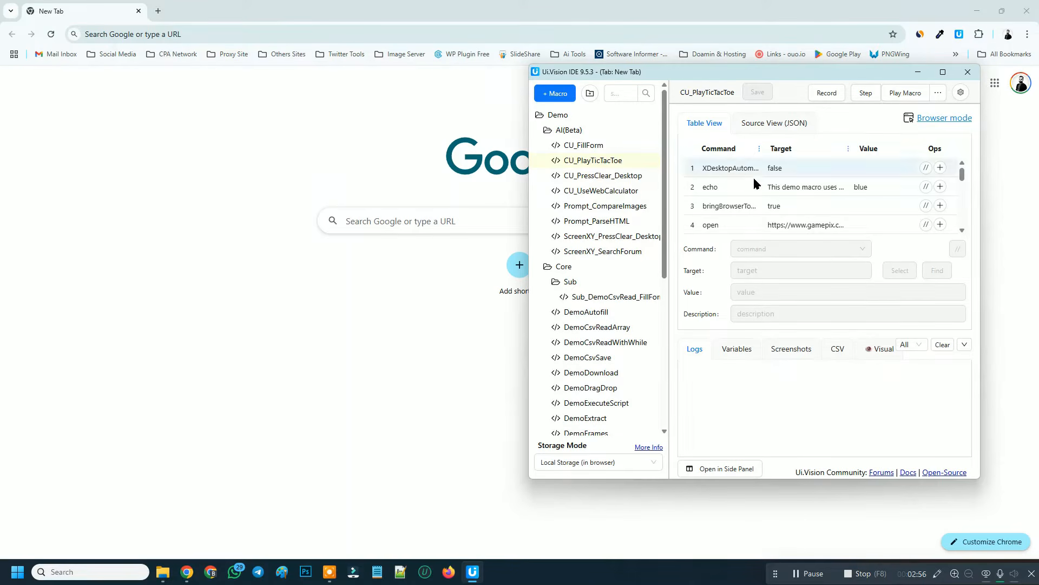
# Examine the command lists of the CU_PlayTicTacToe and DemoExtract demo macros, collapsing the AI(Beta) folder along the way
pyautogui.scroll(-2, 770, 228)
pyautogui.scroll(2, 771, 229)
pyautogui.scroll(-3, 770, 187)
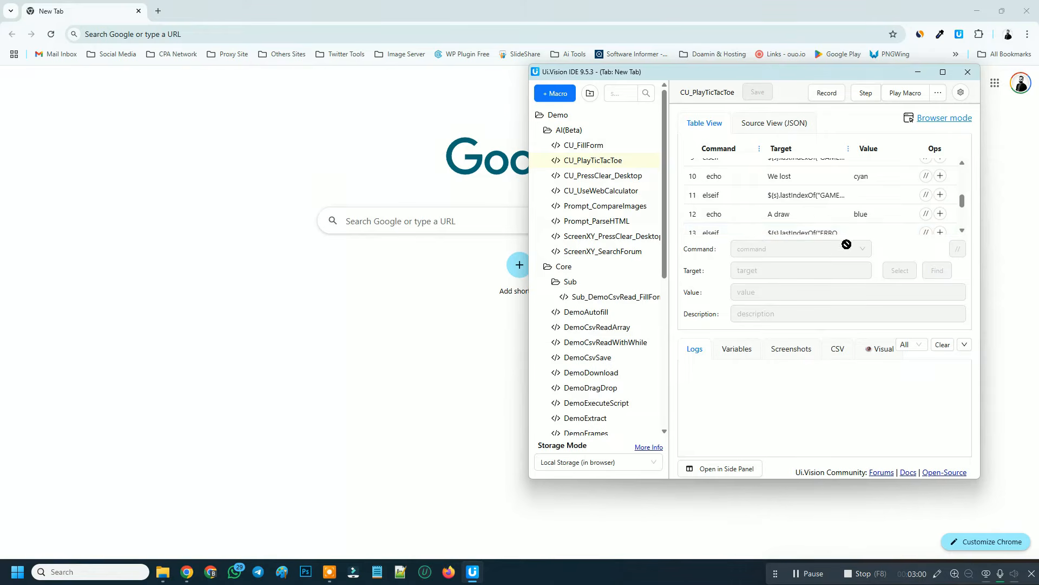
pyautogui.click(572, 131)
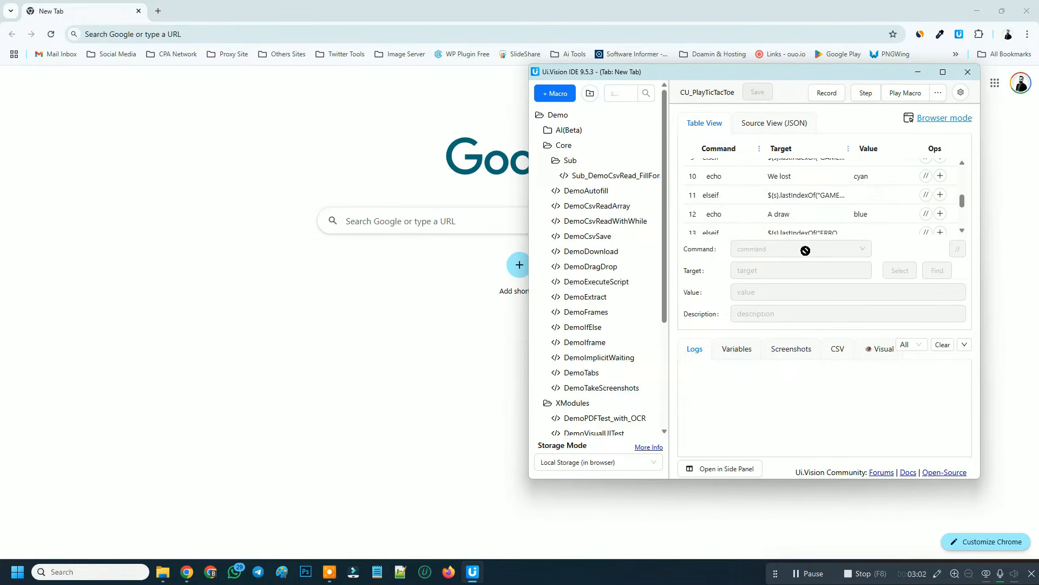
pyautogui.click(789, 176)
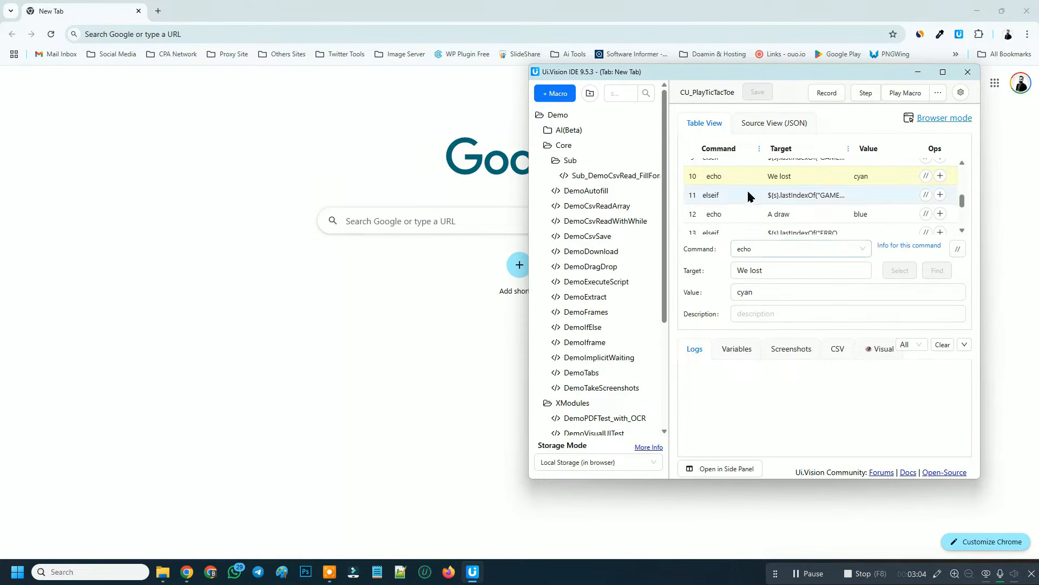
pyautogui.scroll(3, 785, 190)
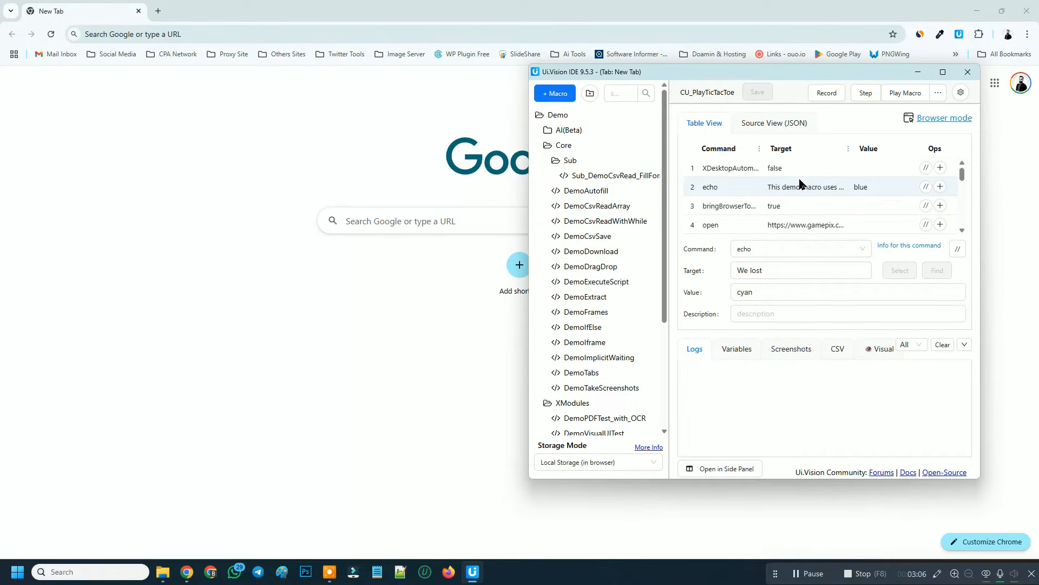
pyautogui.scroll(-5, 790, 190)
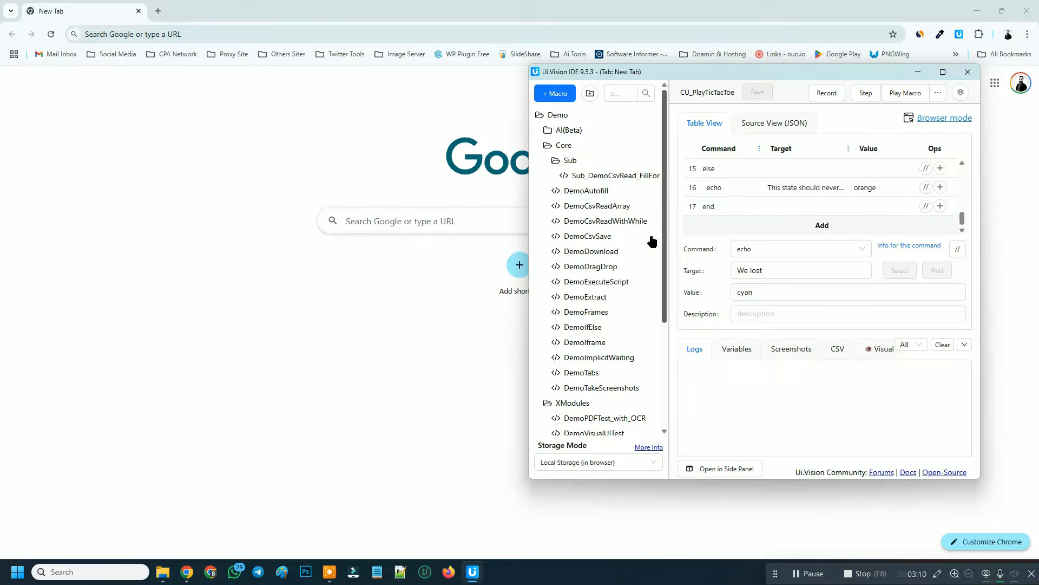
pyautogui.click(590, 298)
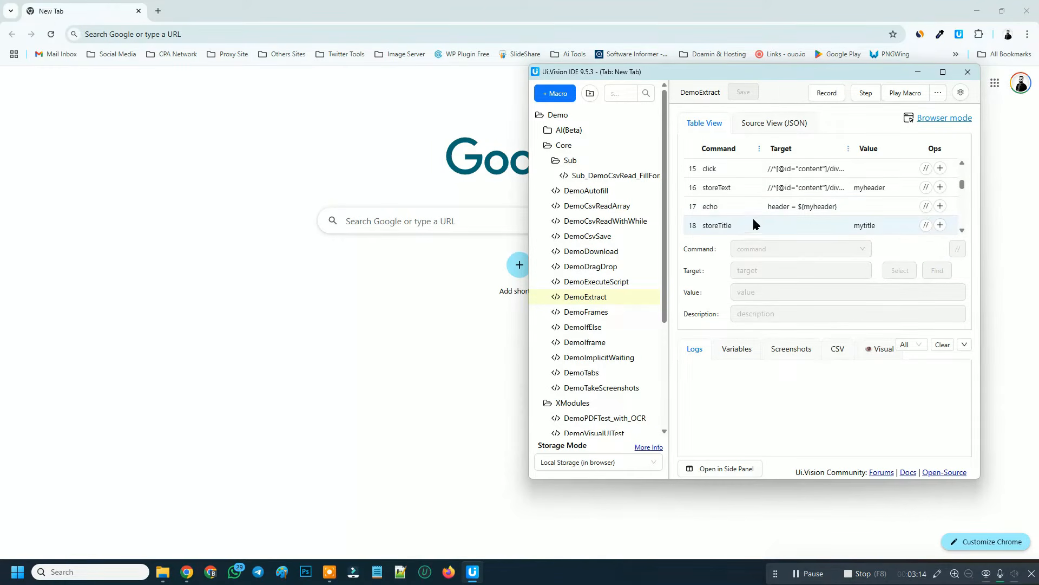
# Look through the demo macro folders and the start of the DemoExtract command list
pyautogui.scroll(-3, 598, 270)
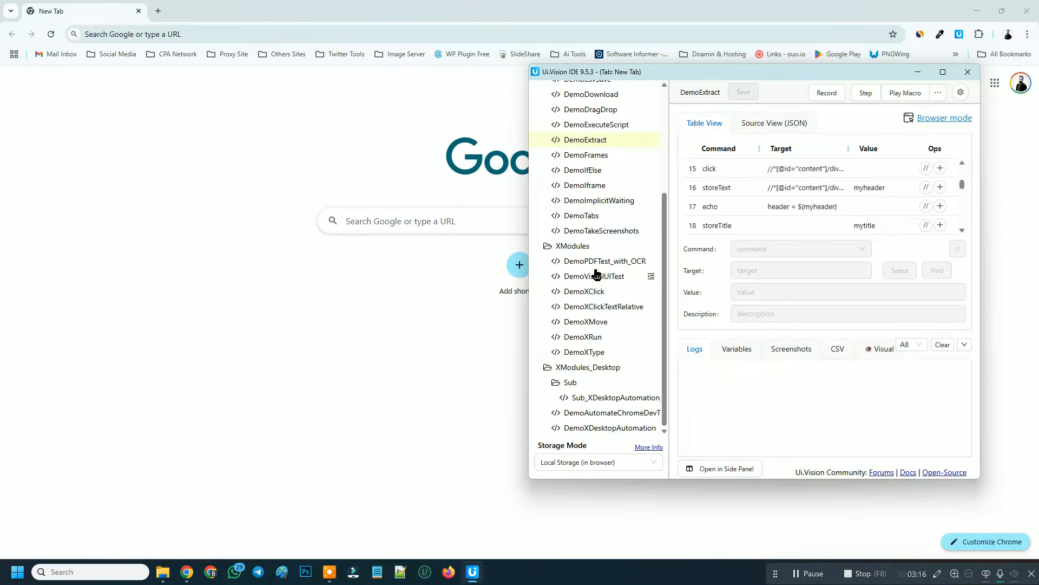
pyautogui.scroll(3, 594, 336)
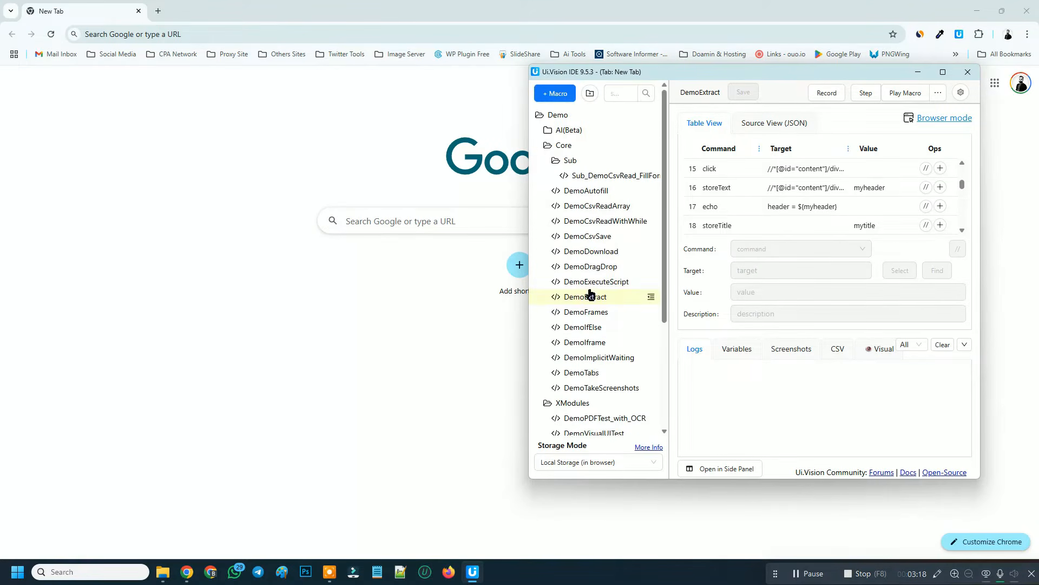
pyautogui.scroll(3, 800, 209)
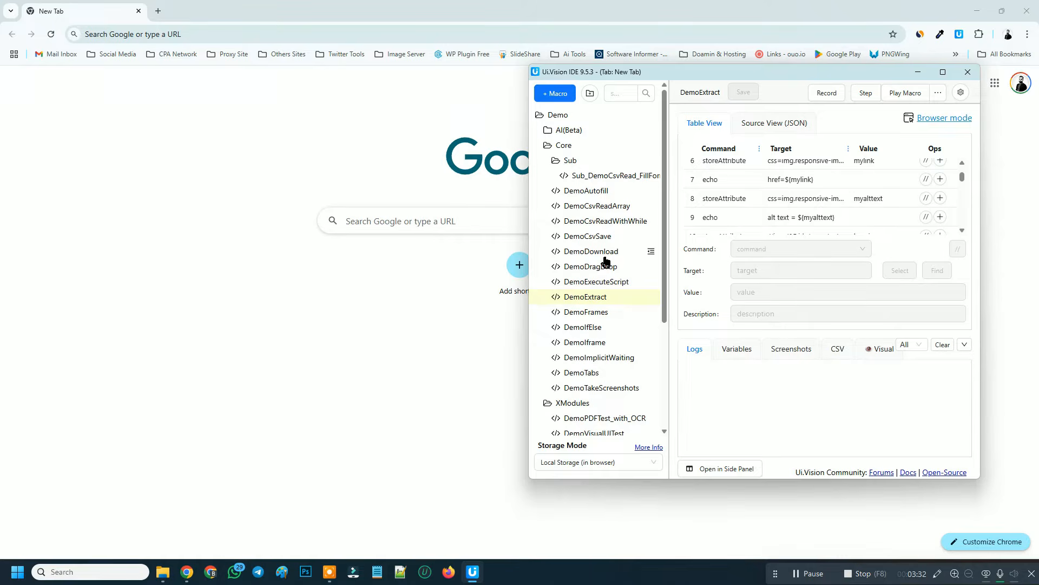
pyautogui.scroll(-1, 604, 265)
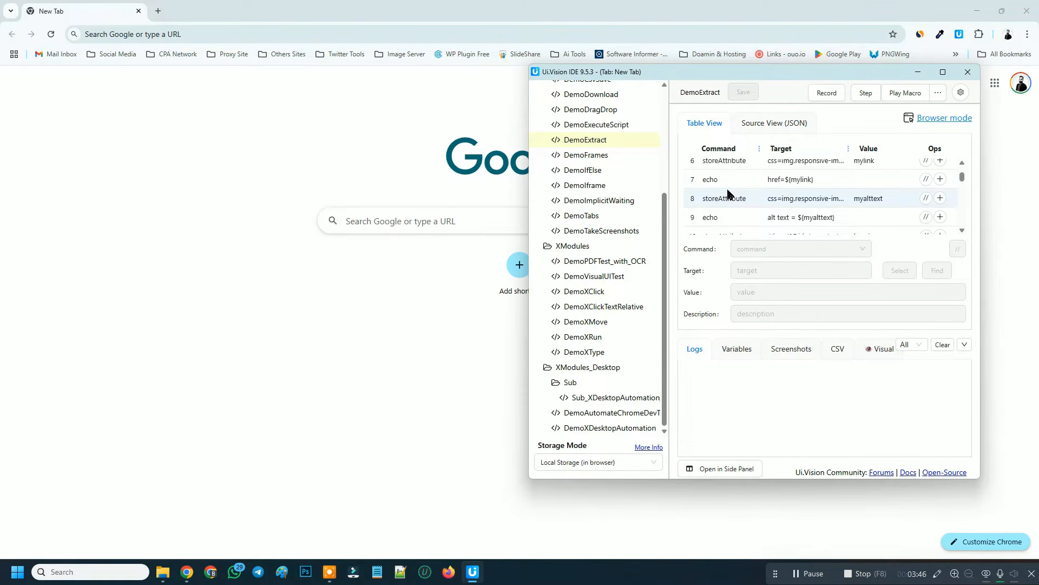
pyautogui.scroll(2, 726, 195)
pyautogui.scroll(3, 600, 154)
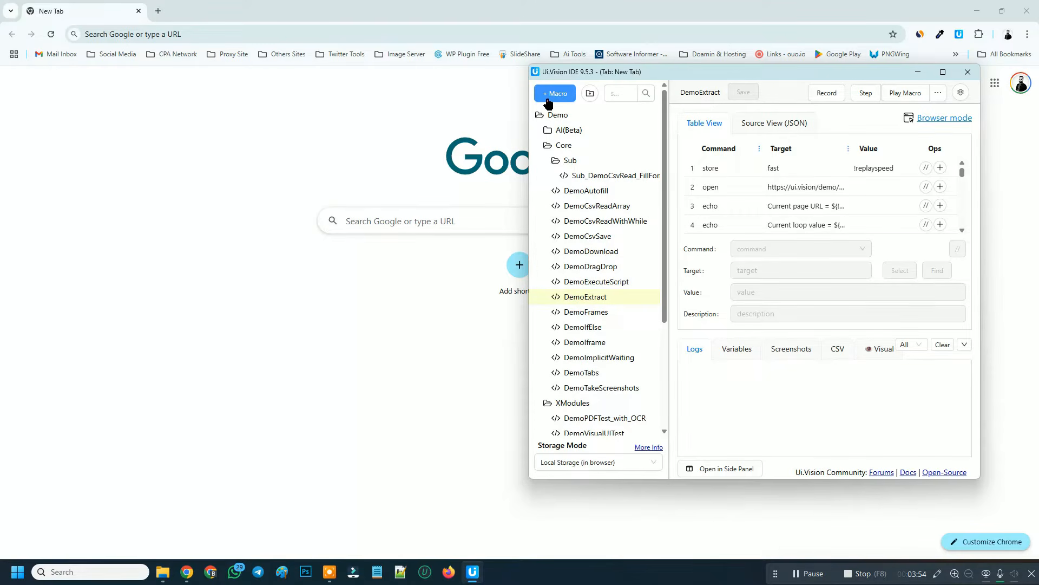
# Create a new macro named Website Click
pyautogui.click(548, 97)
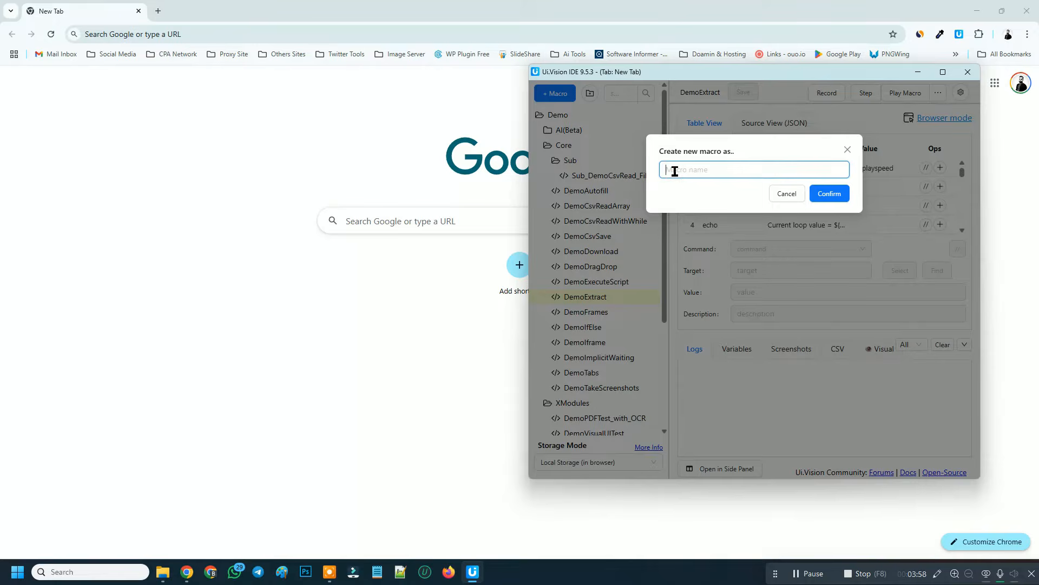
pyautogui.write('Wa')
pyautogui.click(827, 196)
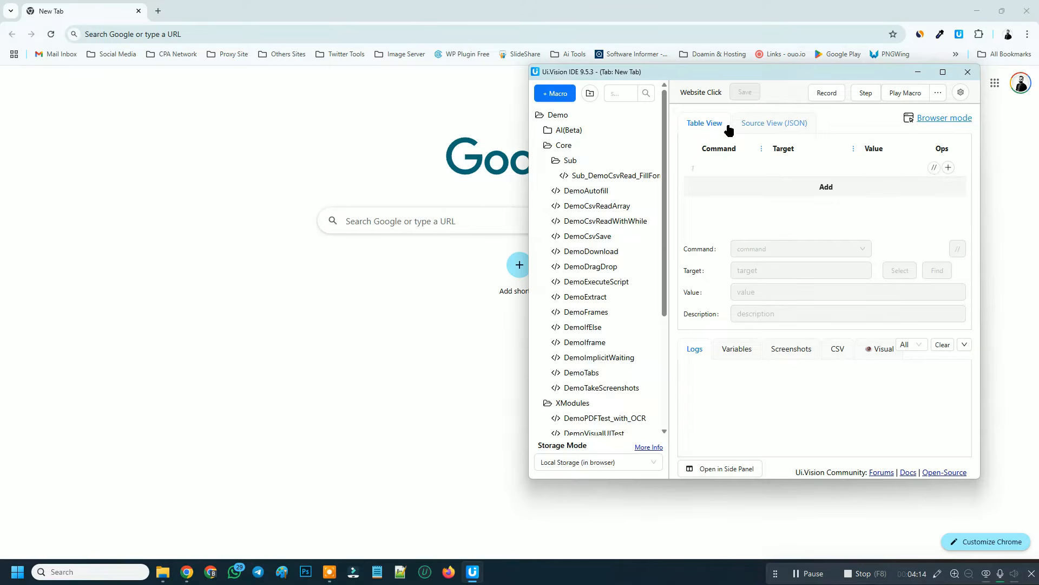
# Show the Website Click macro's JSON source and delete all of its default code
pyautogui.click(758, 121)
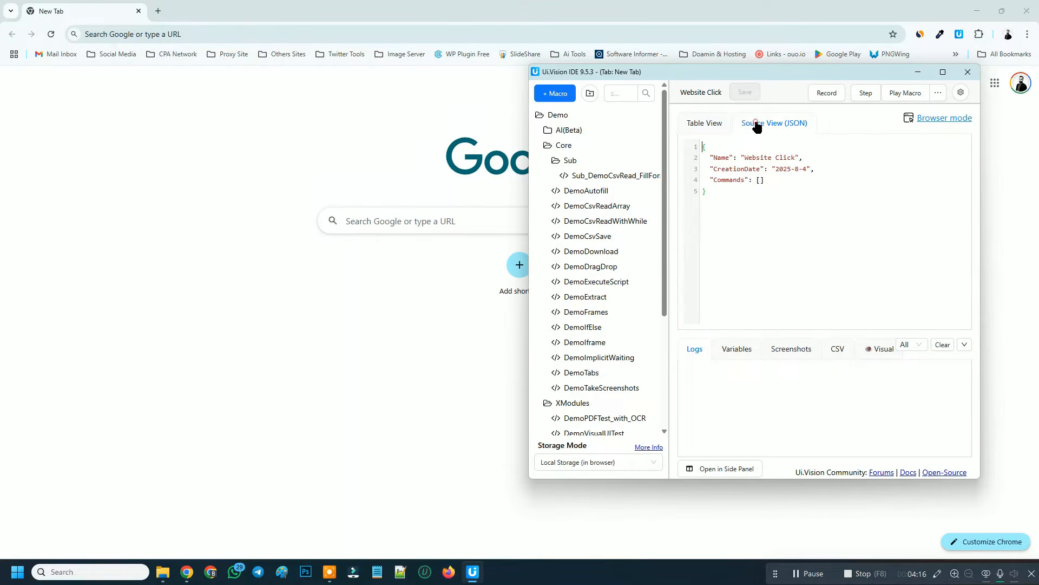
pyautogui.click(786, 183)
pyautogui.moveTo(761, 182); pyautogui.dragTo(703, 147)
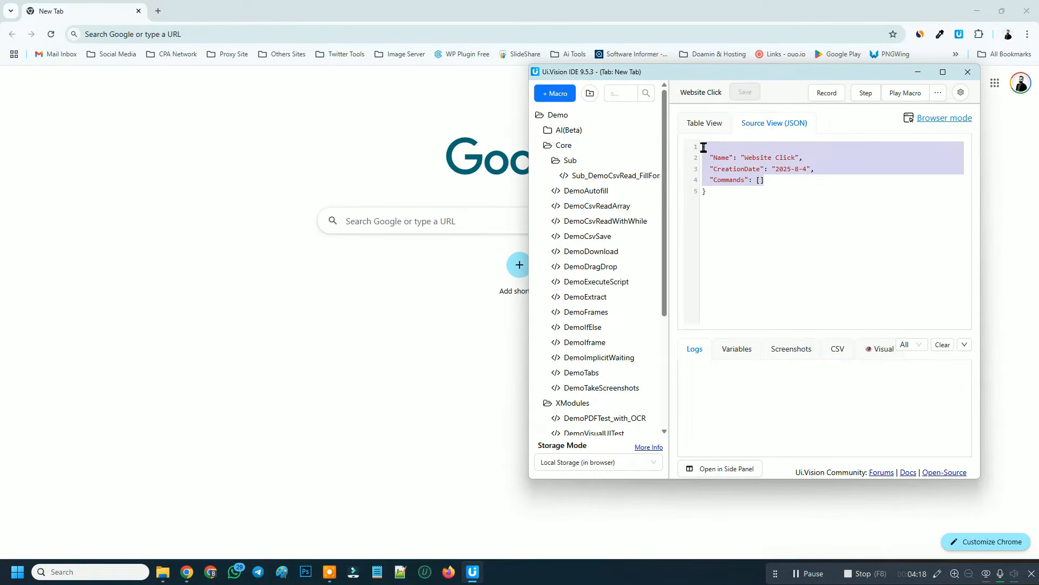
pyautogui.press('BackSpace')
pyautogui.hotkey('ctrl', 'a')
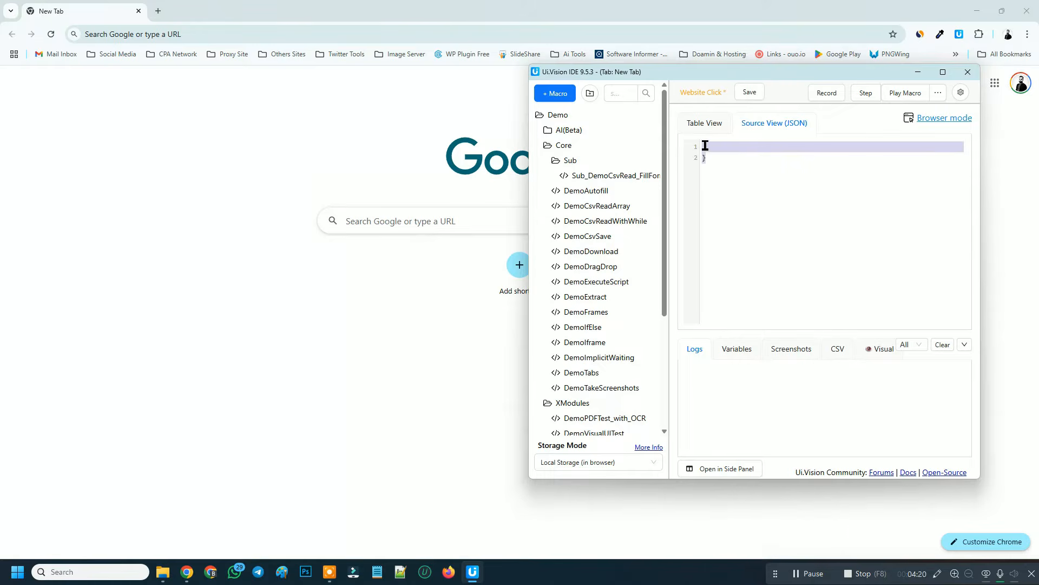
pyautogui.press('BackSpace')
pyautogui.click(726, 152)
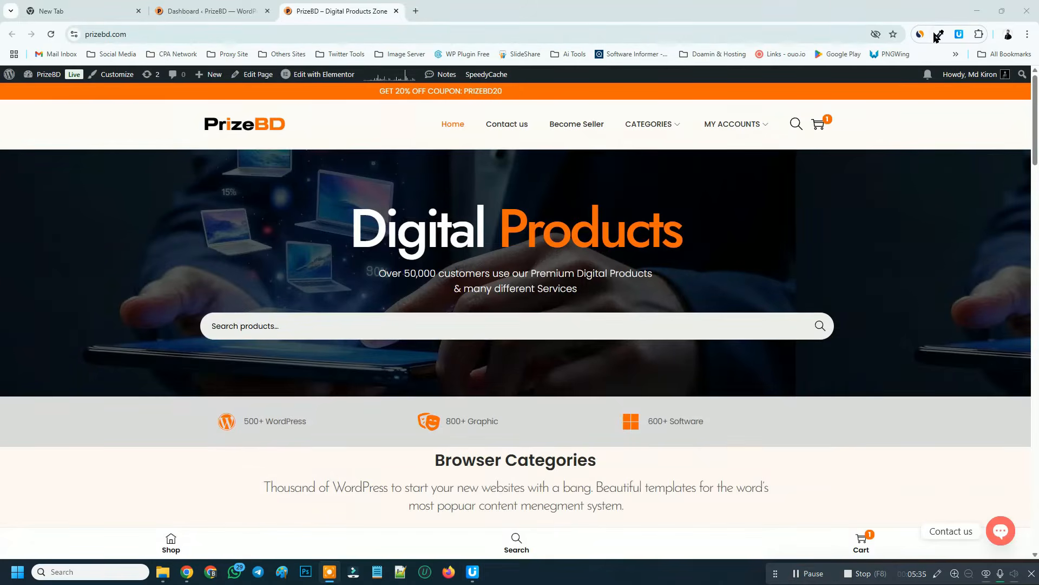
# Bring up the Ui.Vision IDE over the PrizeBD home page
pyautogui.click(960, 34)
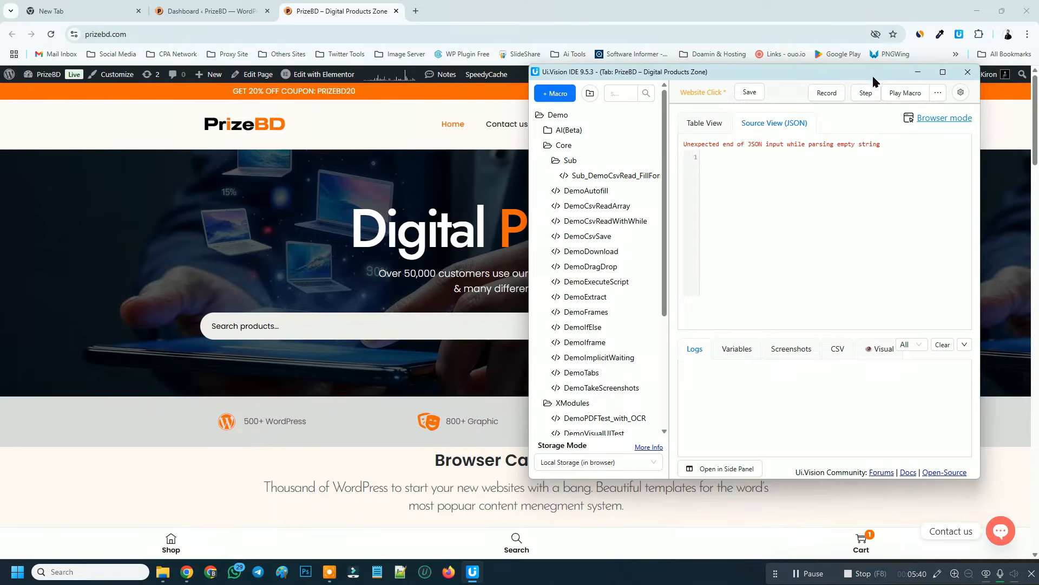
pyautogui.click(960, 34)
pyautogui.click(959, 34)
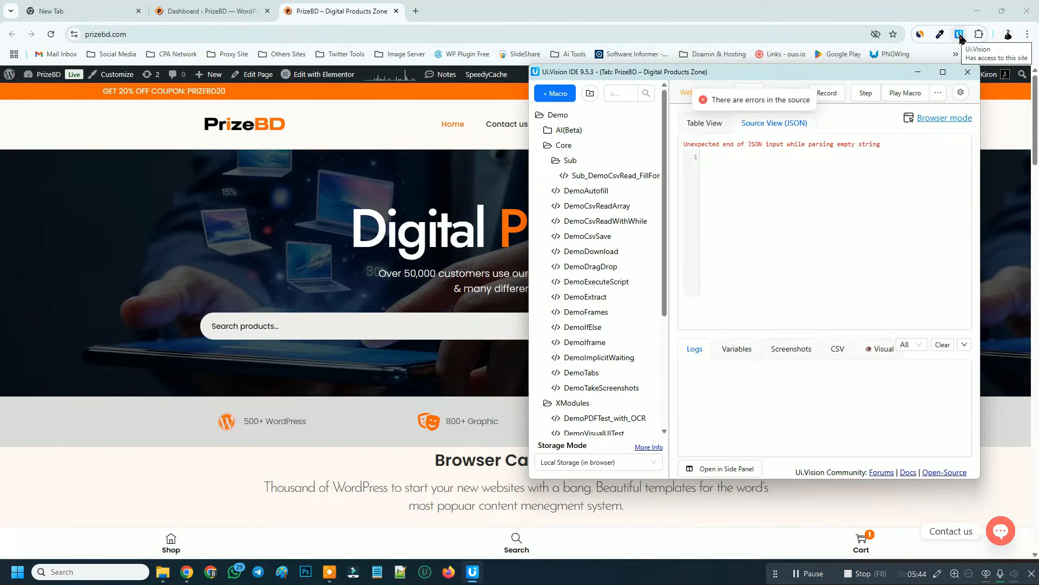
pyautogui.click(959, 36)
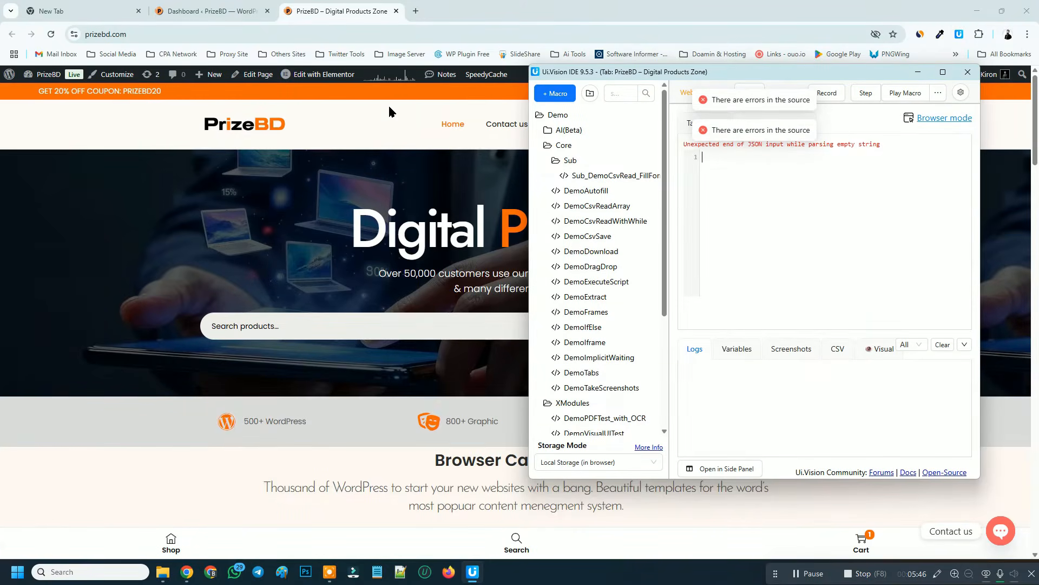
# Return to the PrizeBD site, open its Affiliate Dashboard and review the visits and commission figures
pyautogui.click(388, 105)
pyautogui.moveTo(747, 128)
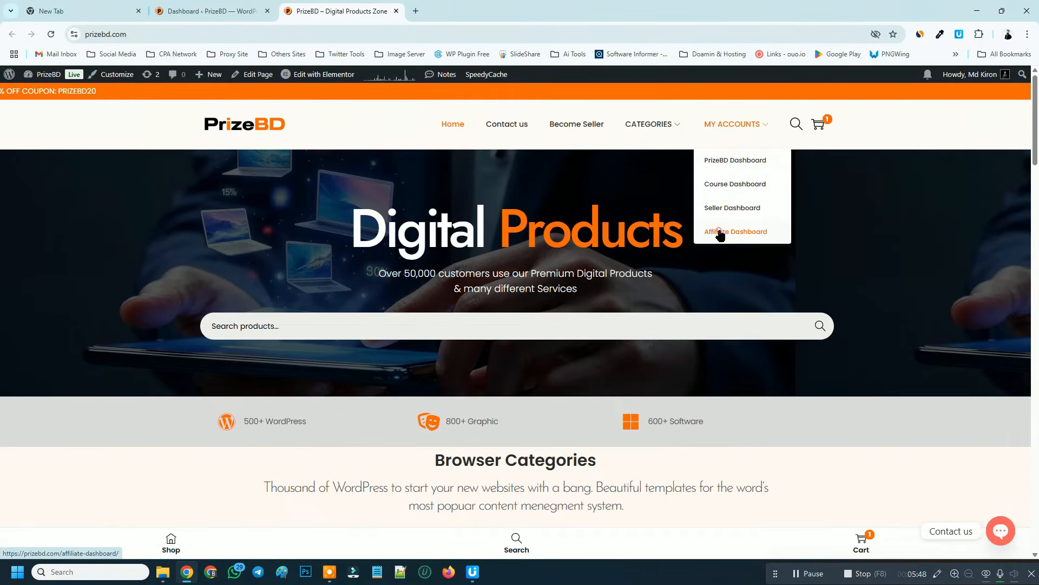
pyautogui.click(724, 232)
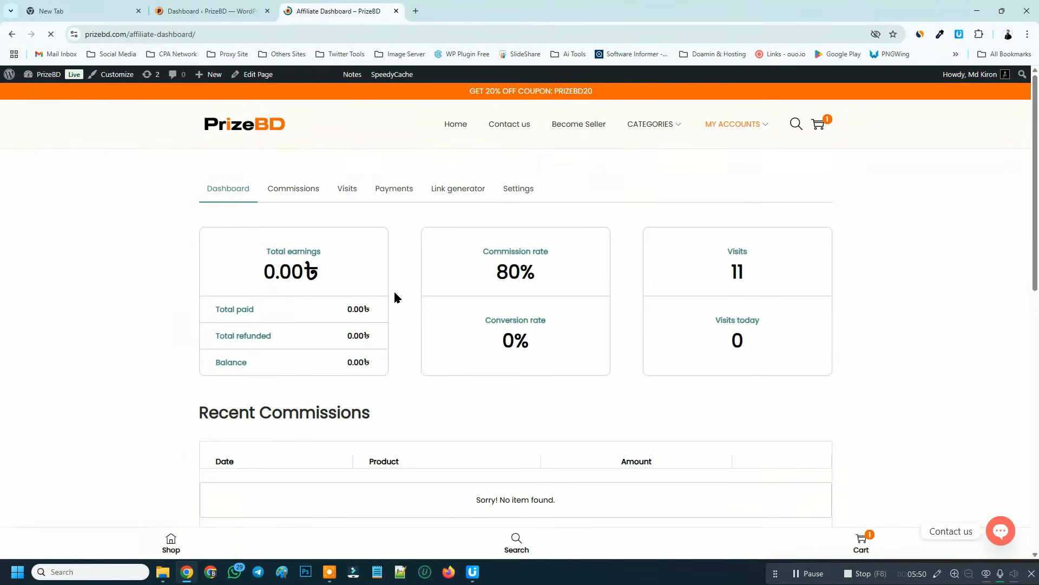
pyautogui.moveTo(746, 273); pyautogui.dragTo(737, 273)
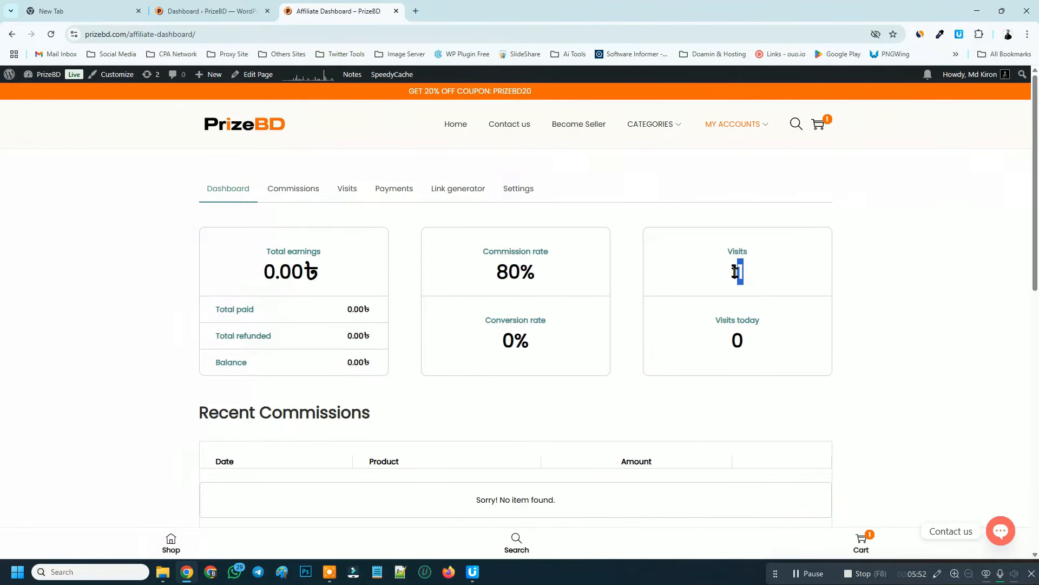
pyautogui.click(732, 272)
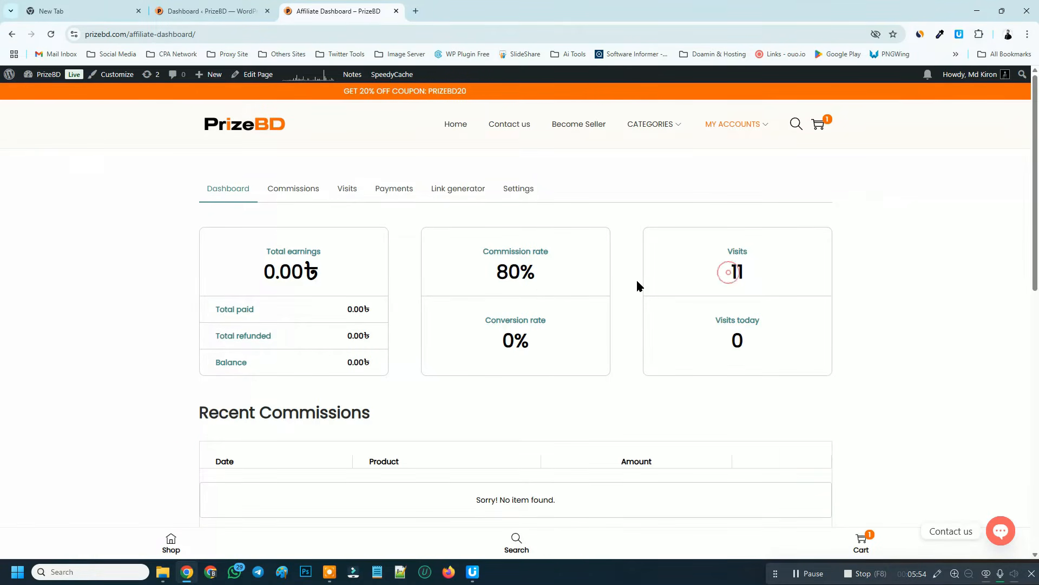
pyautogui.scroll(-1, 541, 314)
pyautogui.scroll(-3, 364, 388)
pyautogui.scroll(4, 347, 352)
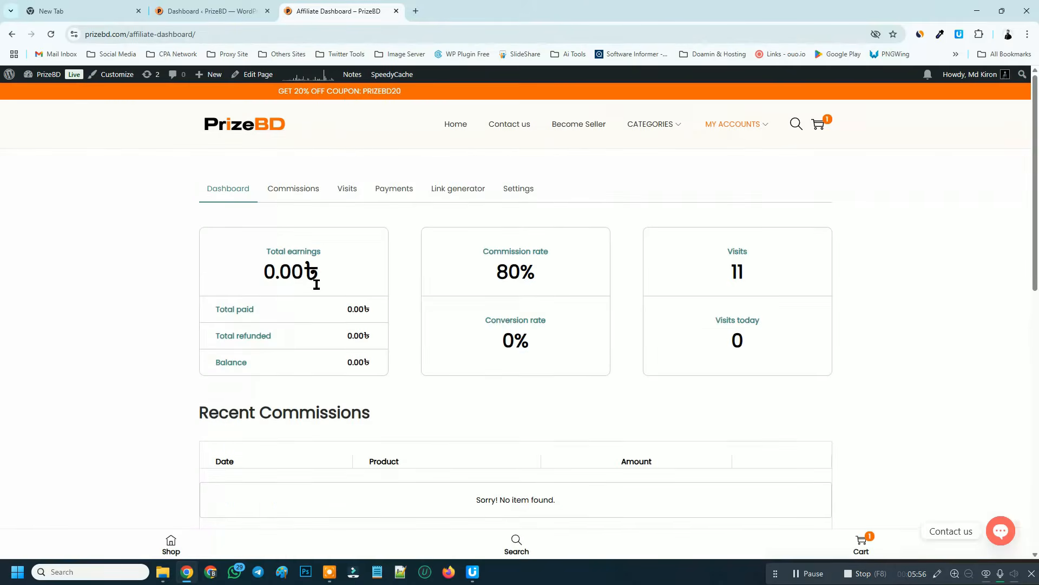
# Copy the home page referral URL from the link generator into a new Notepad document, leaving a blank line beneath it
pyautogui.click(468, 191)
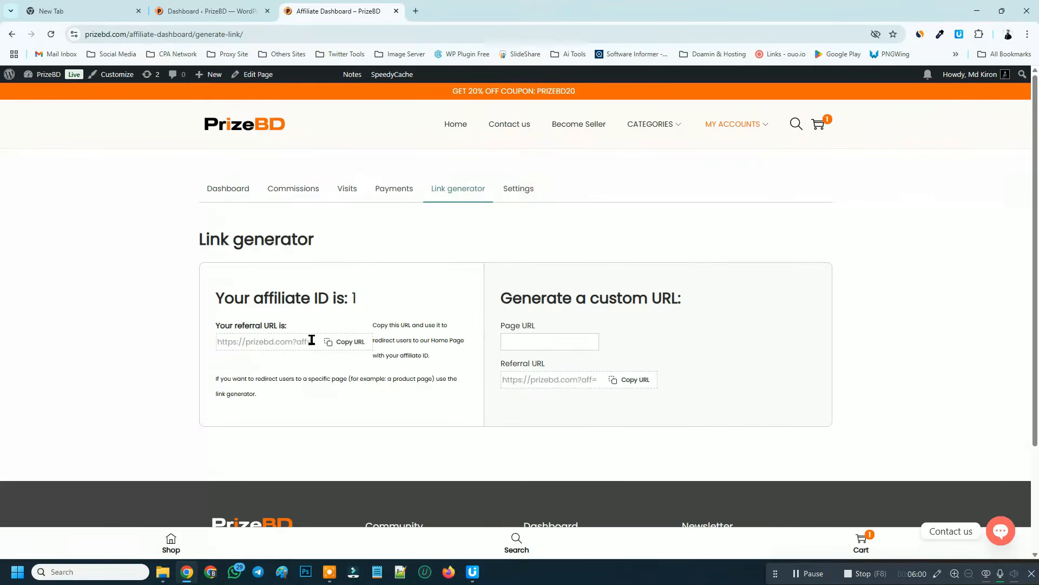
pyautogui.click(345, 343)
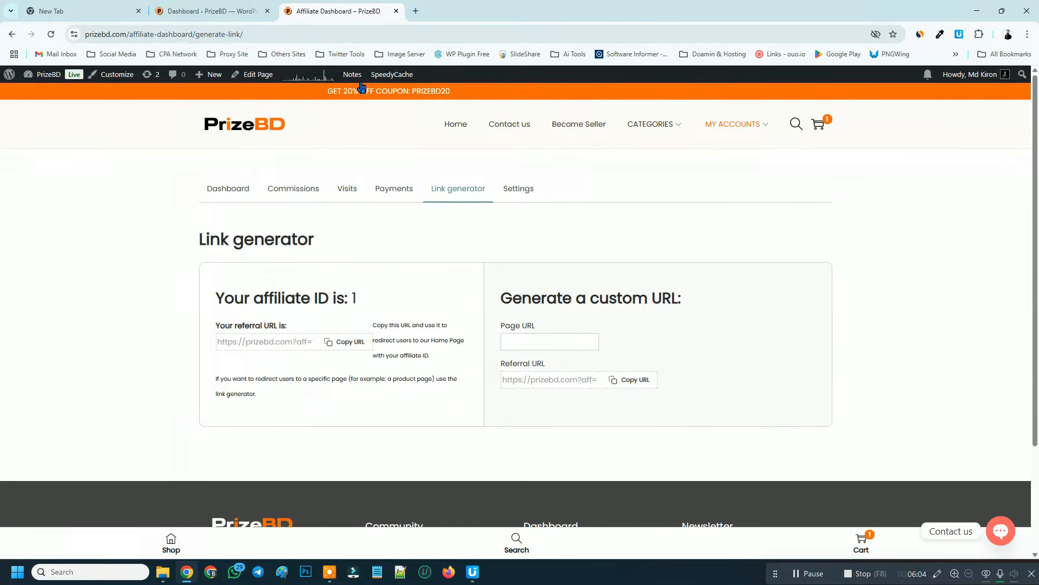
pyautogui.click(378, 571)
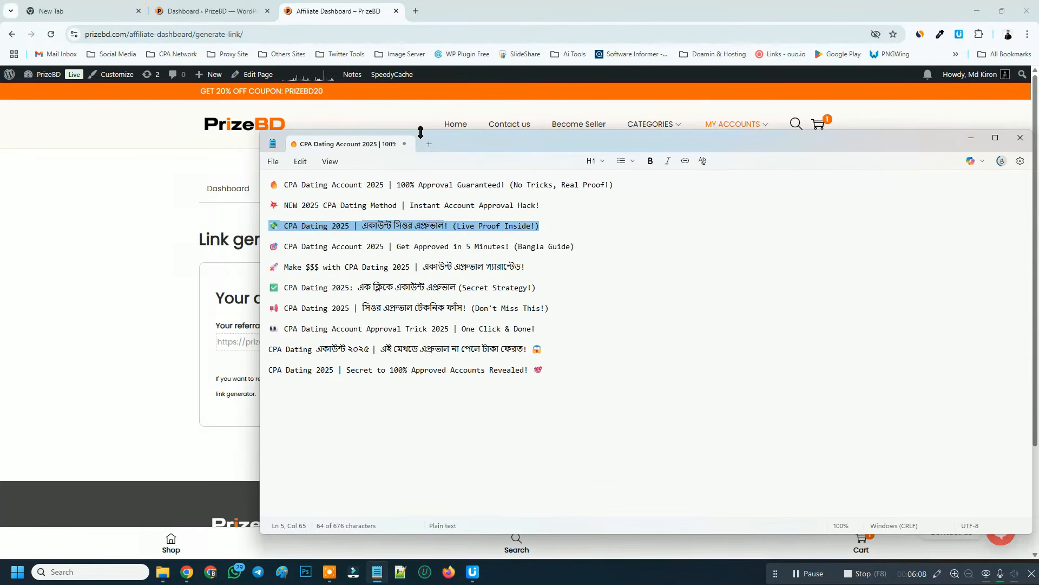
pyautogui.click(425, 144)
pyautogui.hotkey('ctrl', 'v')
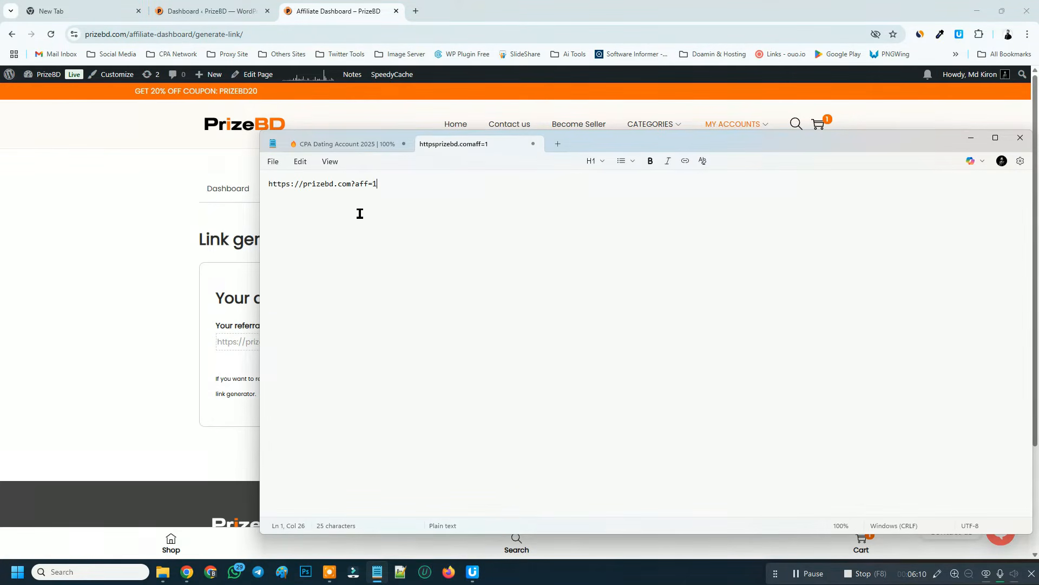
pyautogui.press('Return')
pyautogui.press('Return')
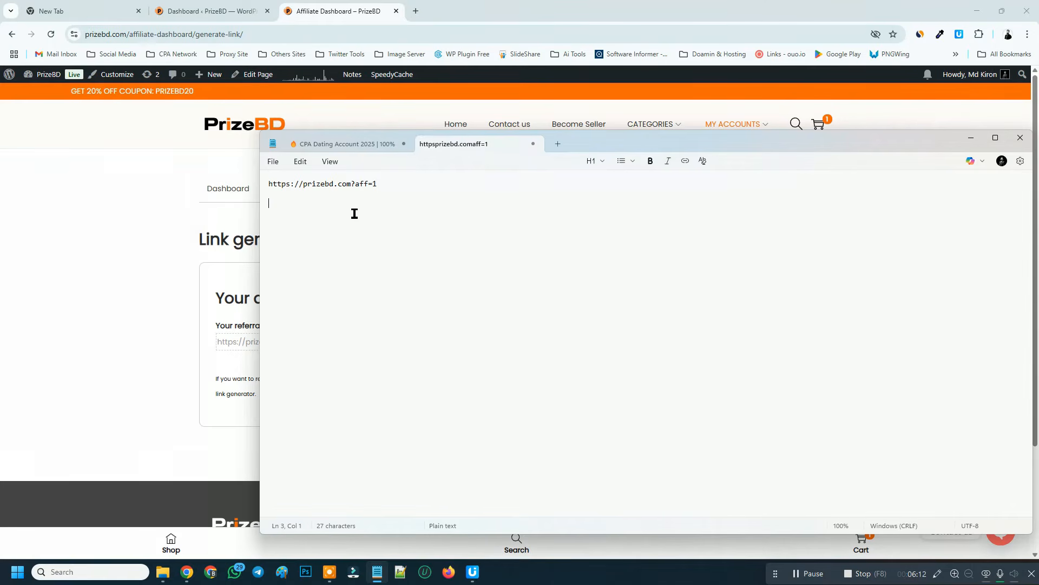
# Switch to File Explorer and open Auto Clicker Macro Code from the Macro Json Code folder
pyautogui.click(162, 572)
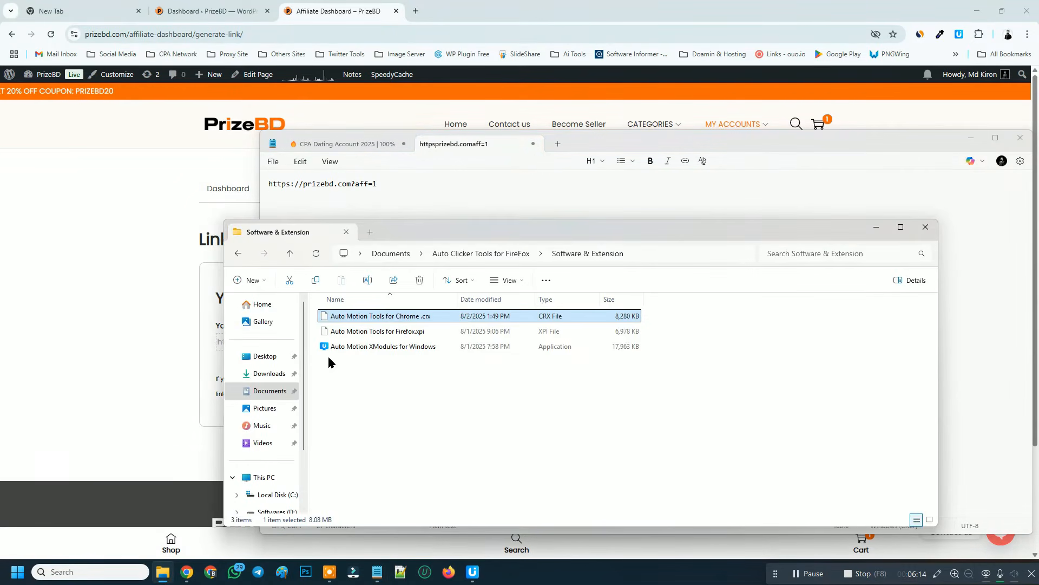
pyautogui.click(237, 253)
pyautogui.doubleClick(355, 331)
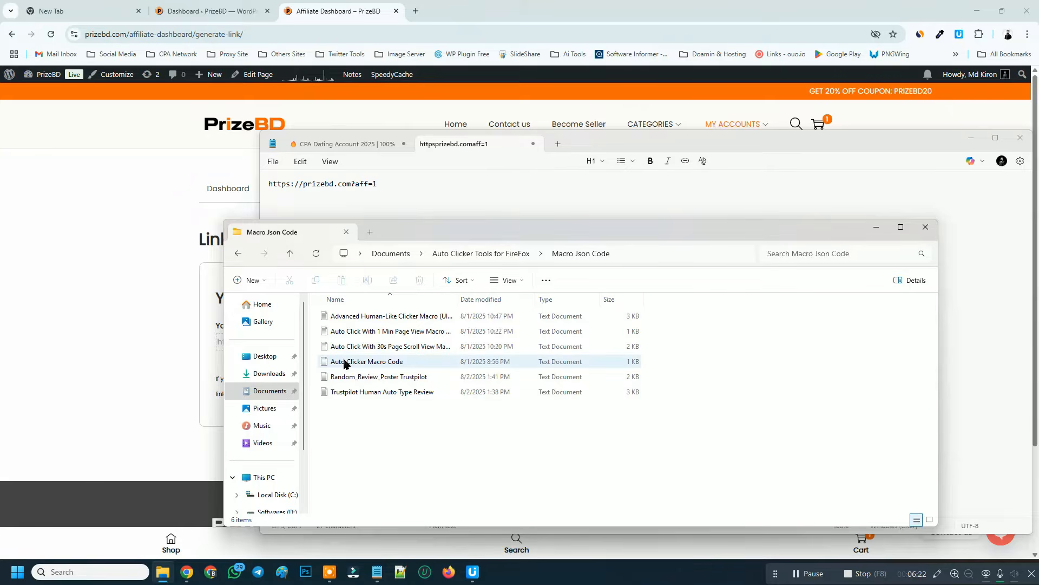
pyautogui.doubleClick(371, 363)
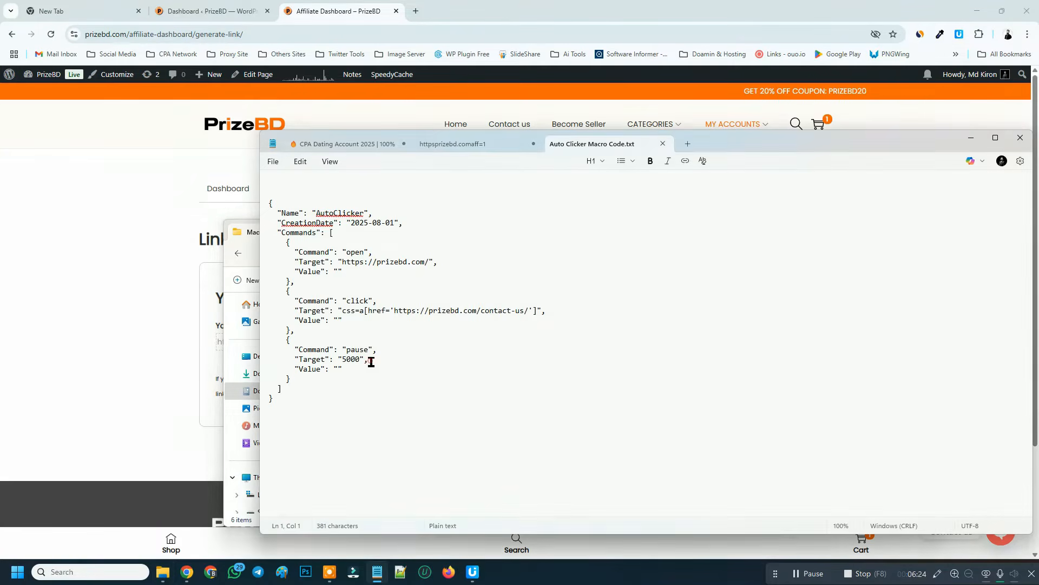
# Copy the entire AutoClicker JSON code into the Notepad document below the referral URL
pyautogui.moveTo(290, 402); pyautogui.dragTo(266, 202)
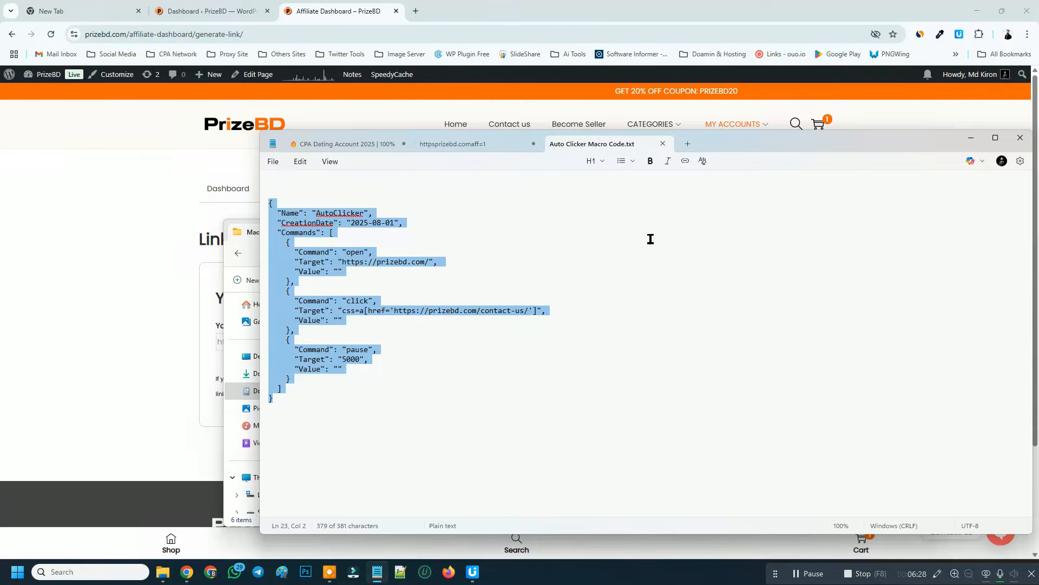
pyautogui.click(965, 140)
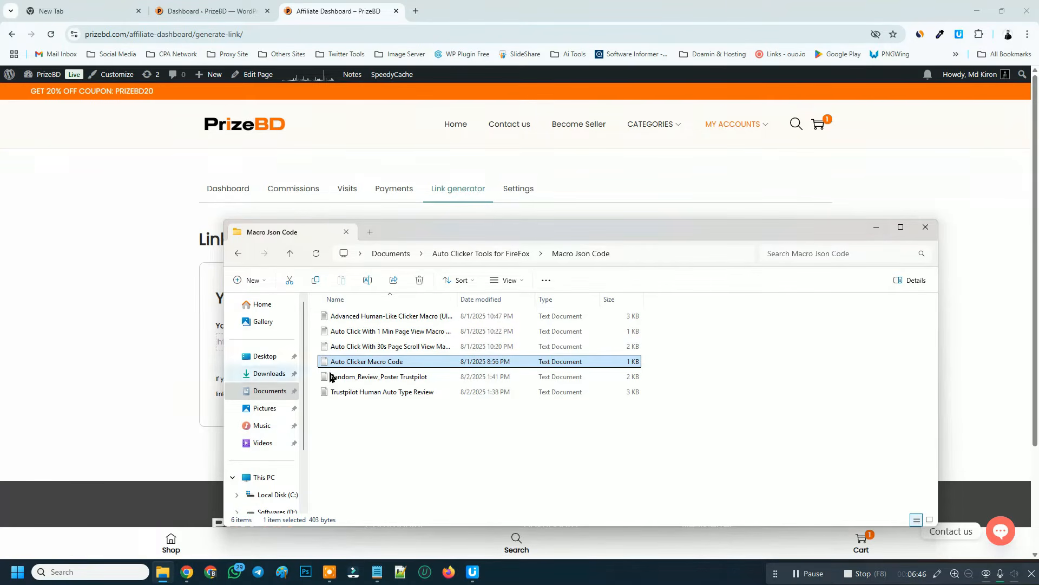
pyautogui.click(874, 226)
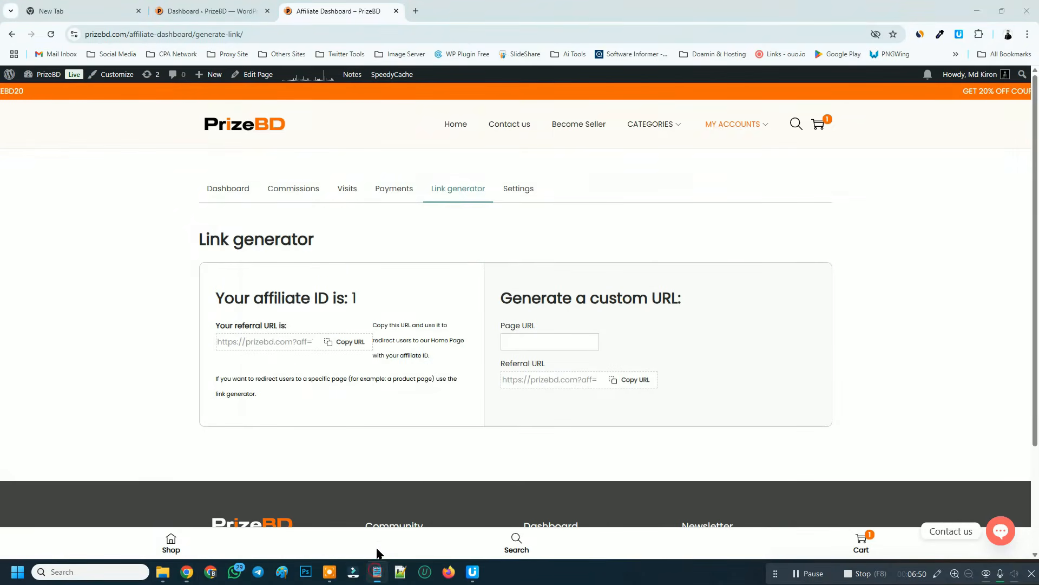
pyautogui.click(377, 572)
pyautogui.click(486, 147)
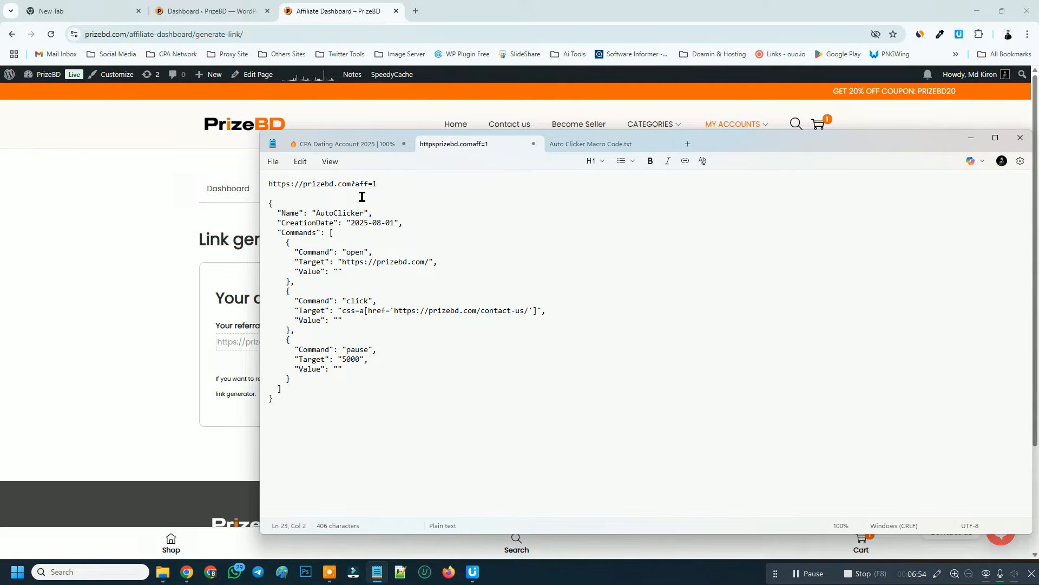
pyautogui.moveTo(385, 183); pyautogui.dragTo(275, 182)
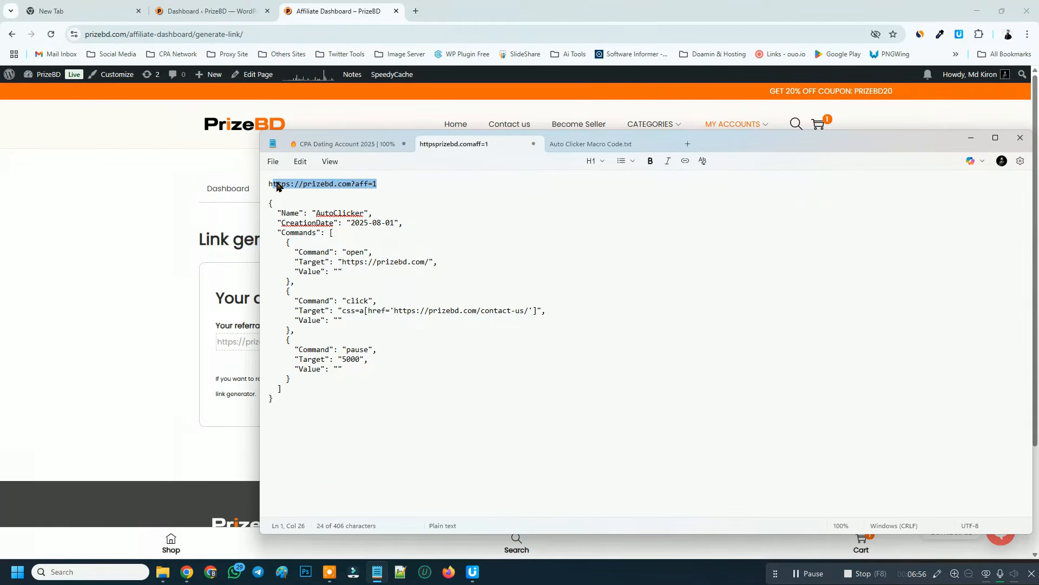
pyautogui.click(396, 181)
pyautogui.moveTo(404, 183); pyautogui.dragTo(268, 184)
pyautogui.rightClick(289, 186)
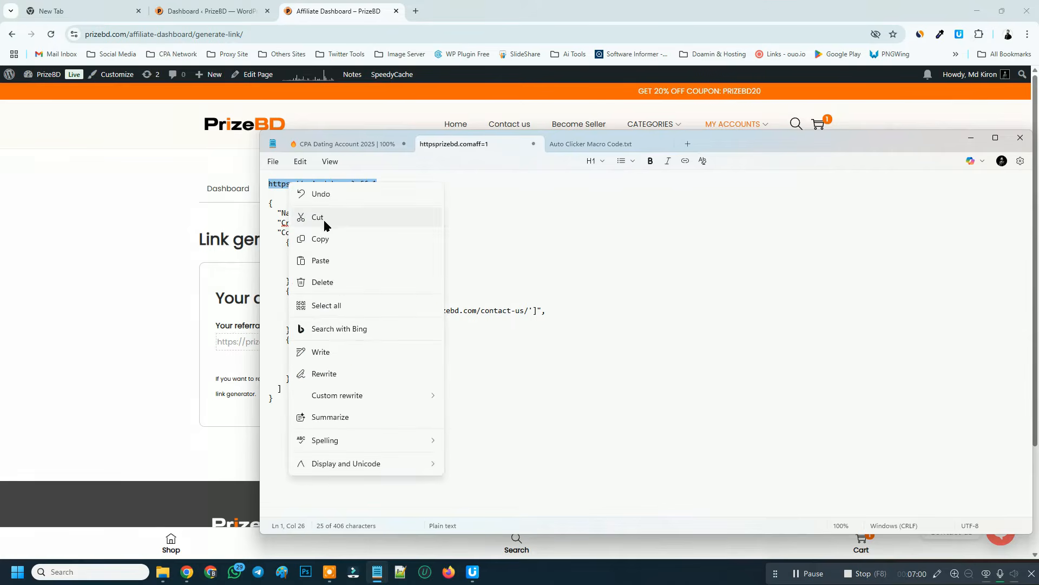
pyautogui.click(317, 234)
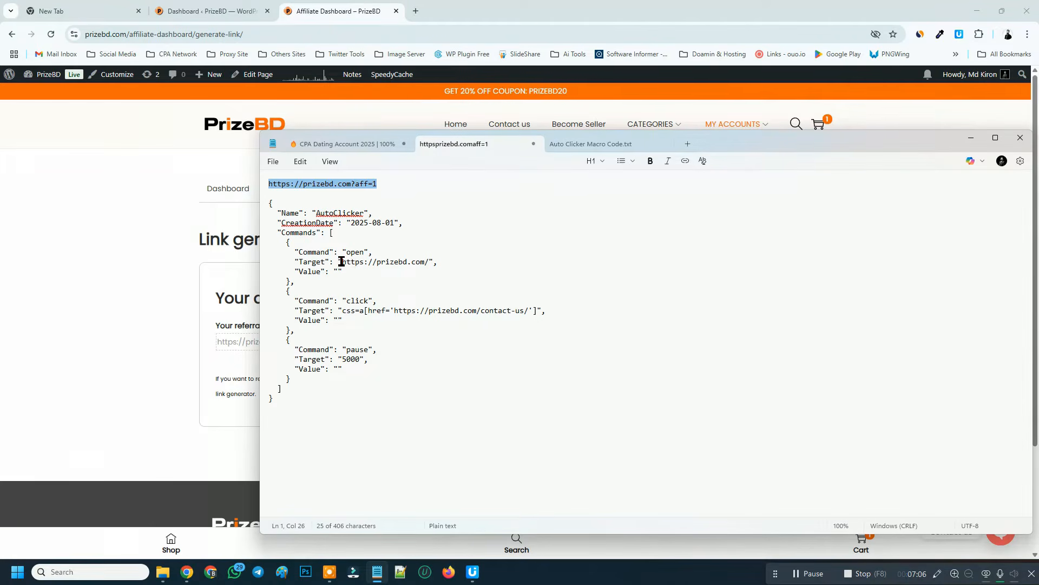
pyautogui.moveTo(341, 262); pyautogui.dragTo(431, 263)
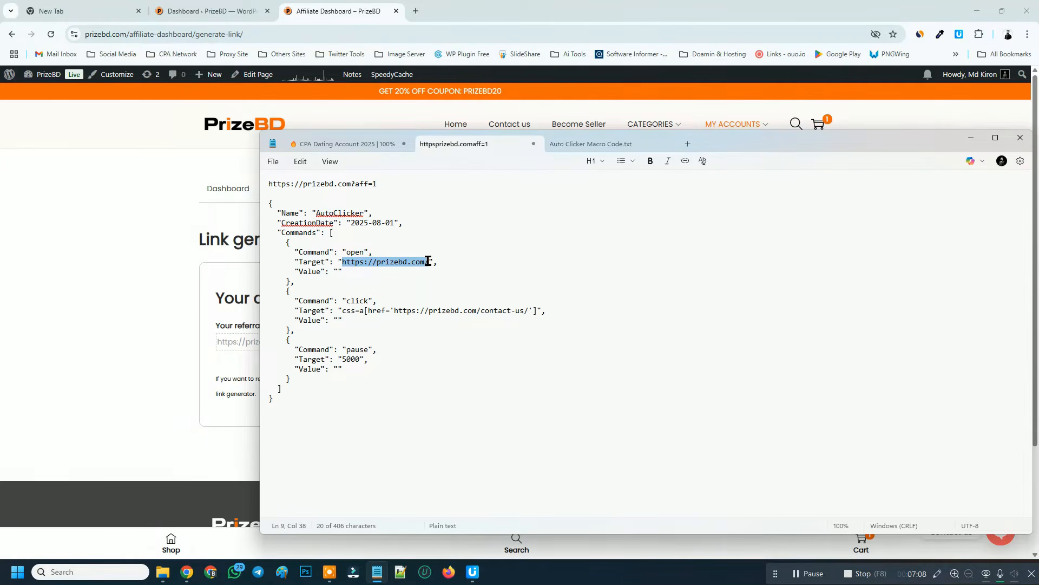
pyautogui.hotkey('ctrl', 'v')
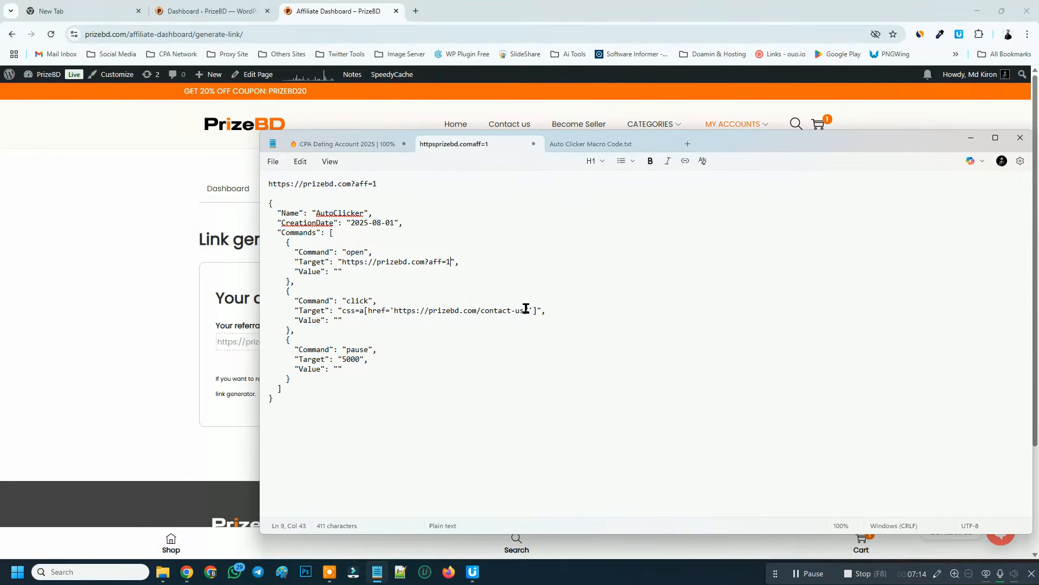
# Examine the click command's contact-us link target and the closing brackets of the JSON code
pyautogui.moveTo(524, 313); pyautogui.dragTo(379, 313)
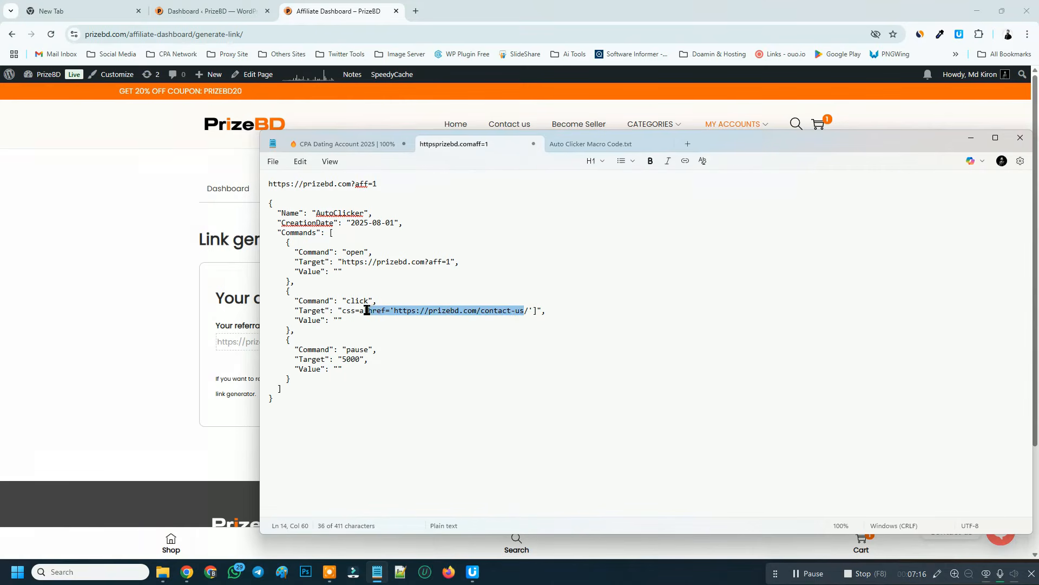
pyautogui.click(432, 330)
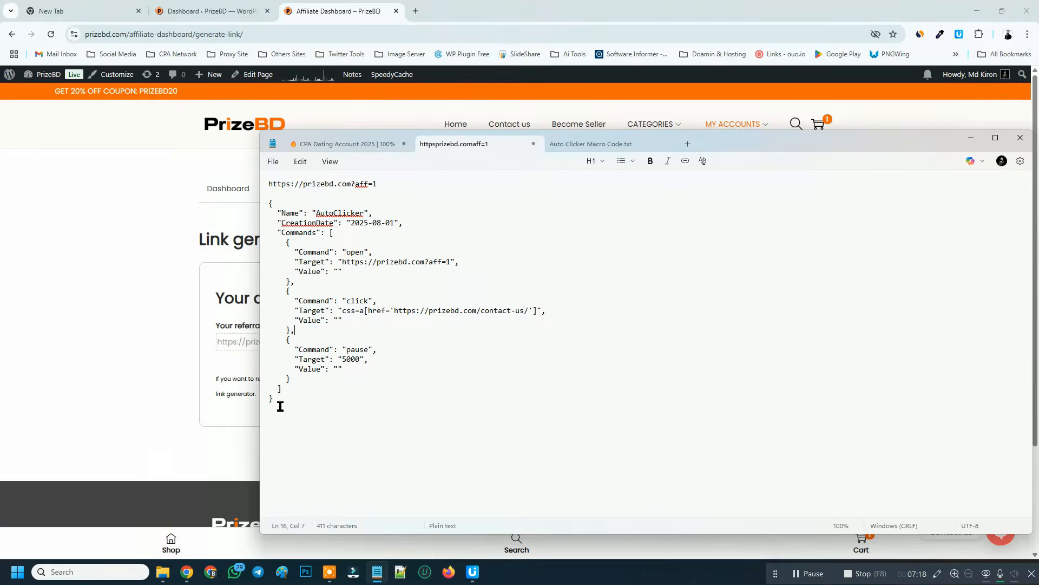
pyautogui.moveTo(269, 388); pyautogui.dragTo(272, 399)
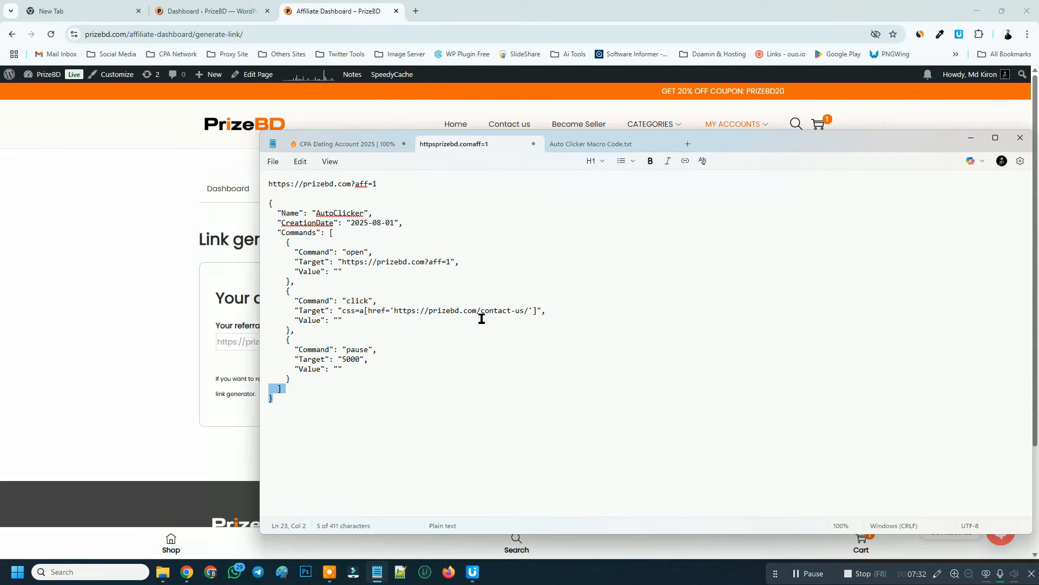
pyautogui.moveTo(478, 312); pyautogui.dragTo(520, 310)
pyautogui.click(521, 309)
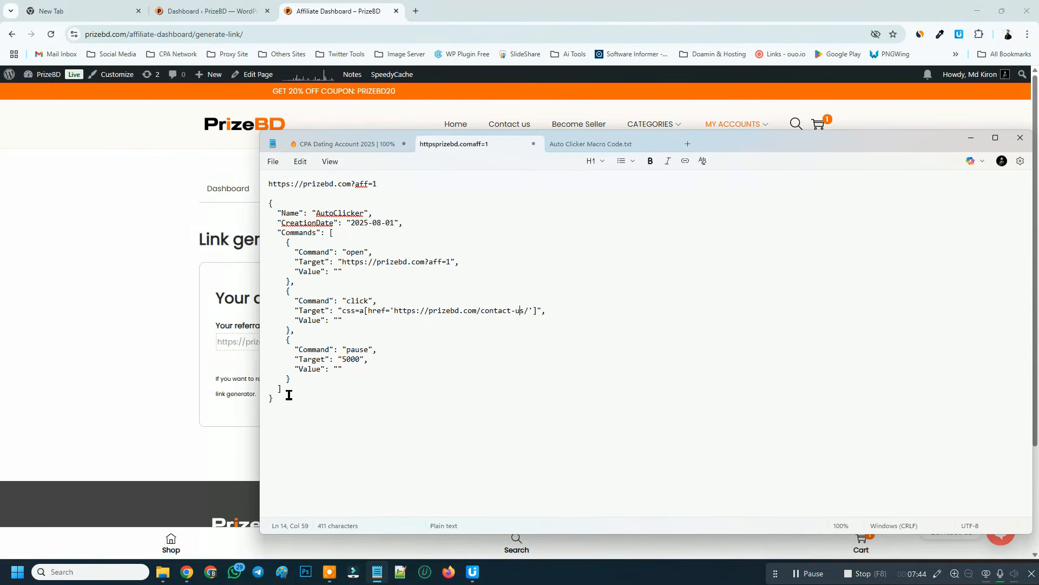
pyautogui.moveTo(274, 399); pyautogui.dragTo(287, 283)
pyautogui.moveTo(286, 282); pyautogui.dragTo(276, 208)
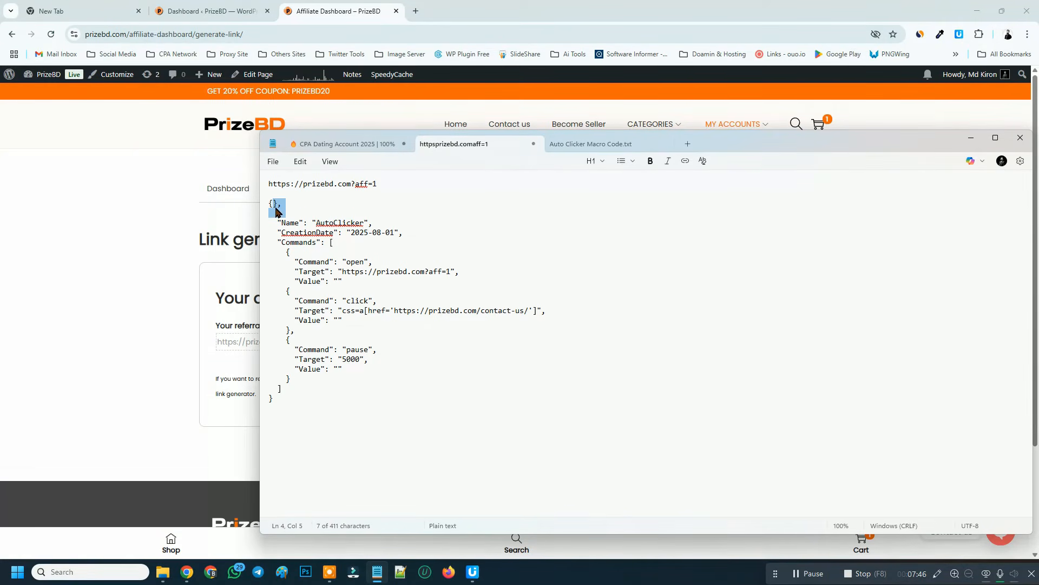
pyautogui.hotkey('ctrl', 'z')
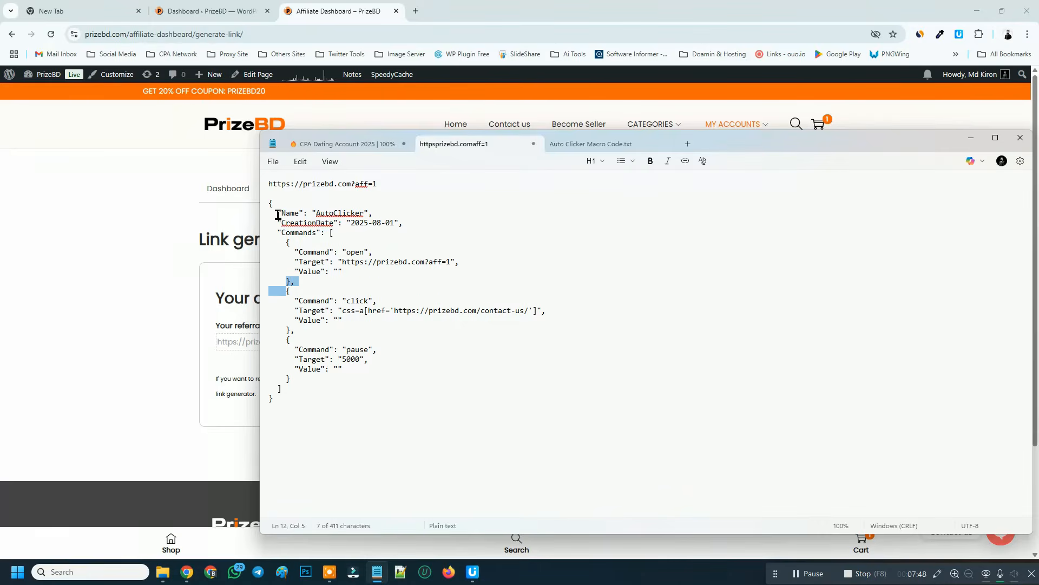
# Copy the whole edited JSON block without the URL line above it, then open Ui.Vision from a new Chrome tab
pyautogui.moveTo(270, 203); pyautogui.dragTo(321, 401)
pyautogui.rightClick(305, 214)
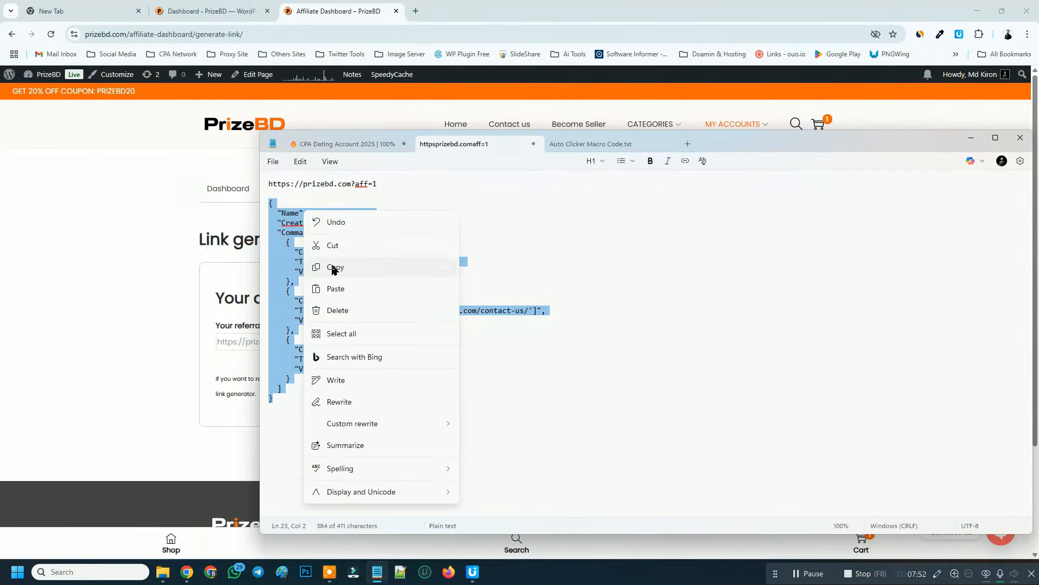
pyautogui.click(330, 264)
pyautogui.click(969, 140)
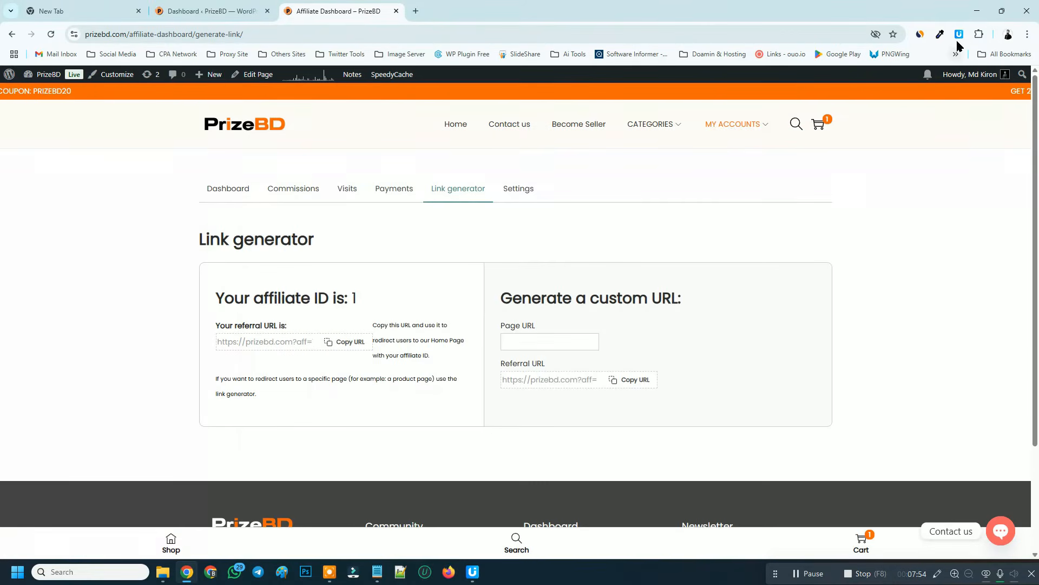
pyautogui.click(415, 11)
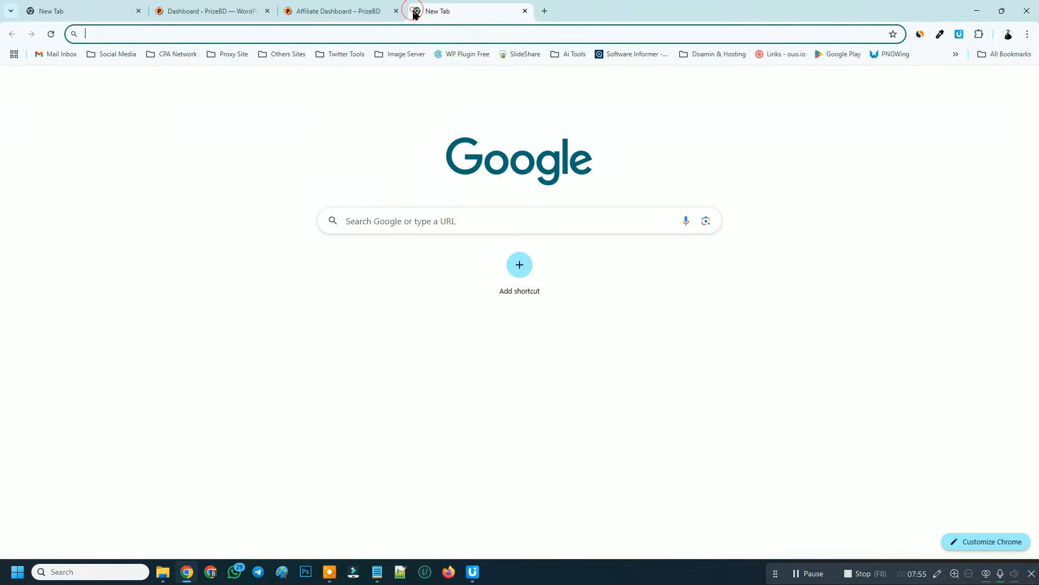
pyautogui.click(960, 35)
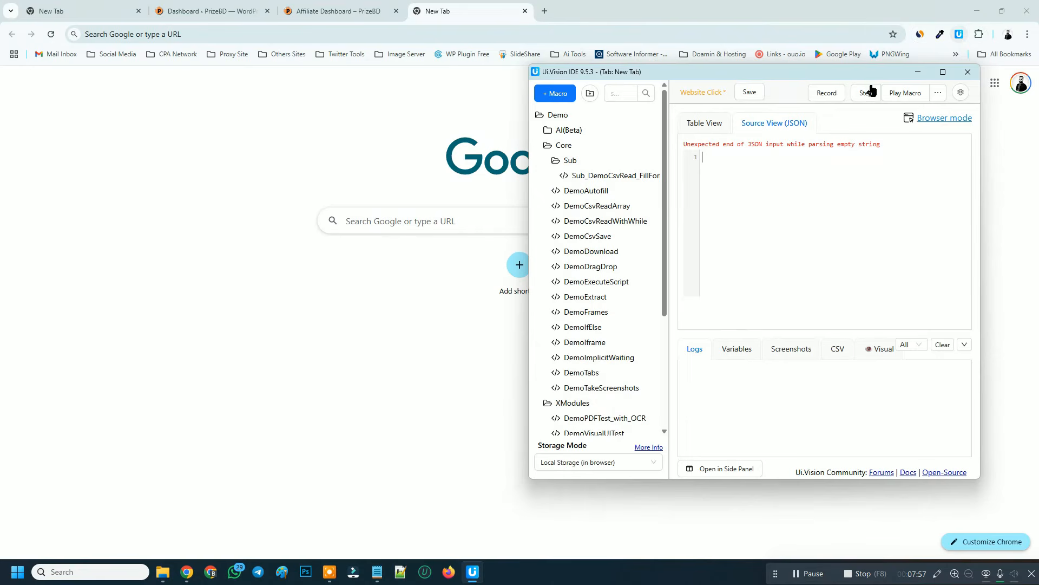
# Paste the copied JSON into the empty source of the Website Click macro, save it and check the code
pyautogui.rightClick(724, 158)
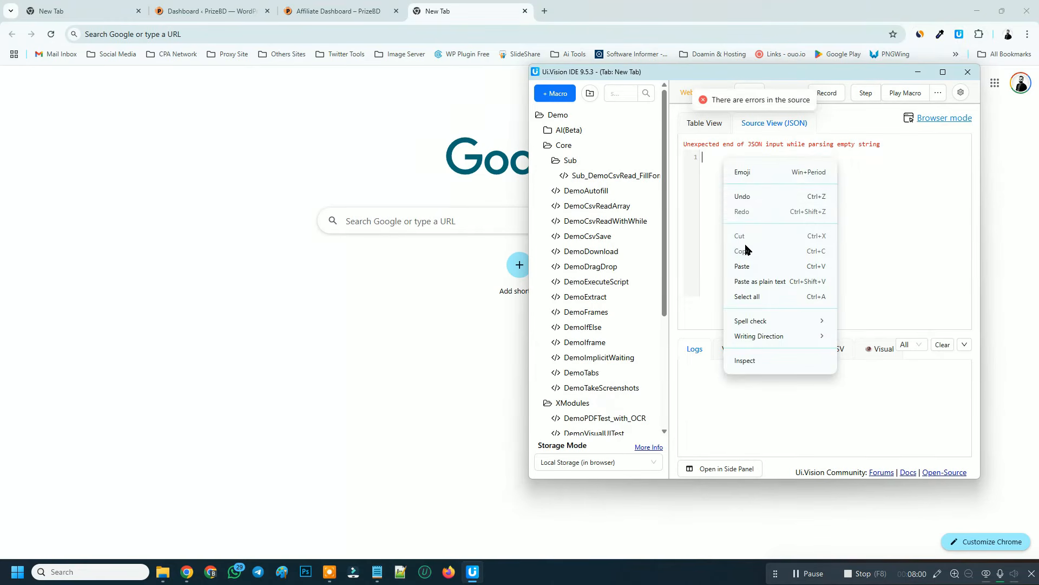
pyautogui.click(743, 262)
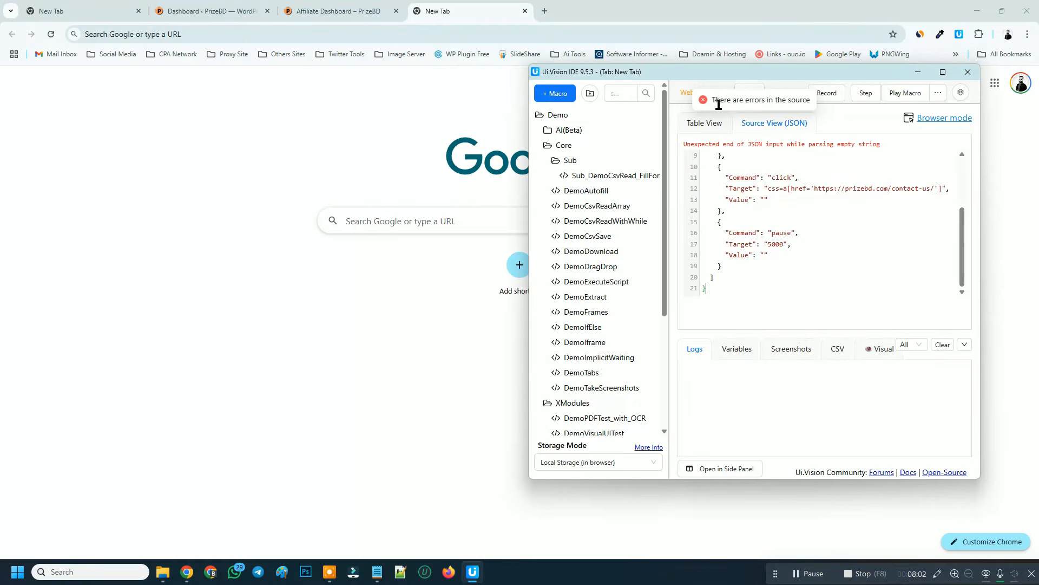
pyautogui.click(752, 93)
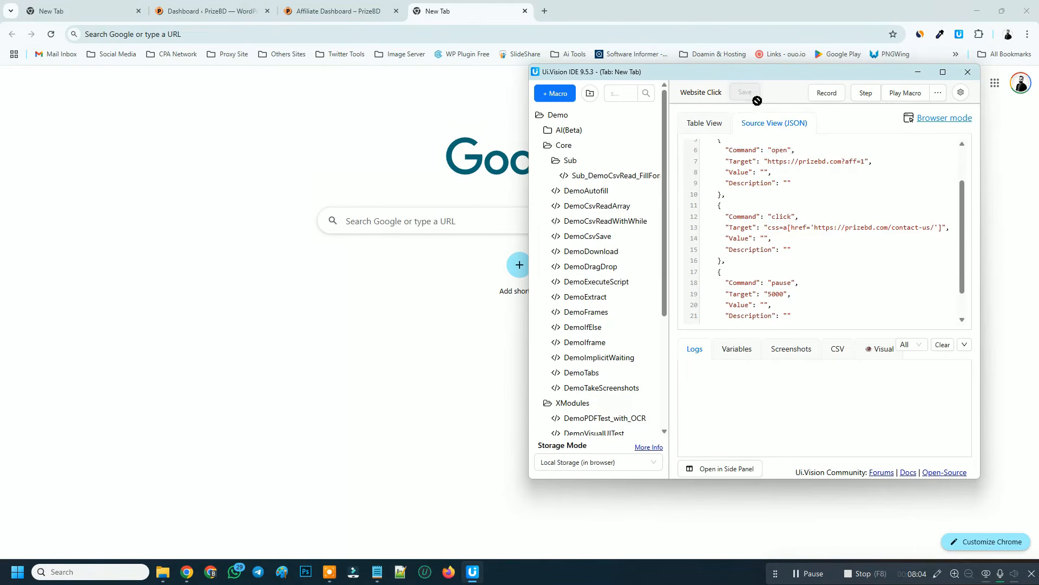
pyautogui.scroll(-1, 776, 228)
pyautogui.scroll(3, 777, 227)
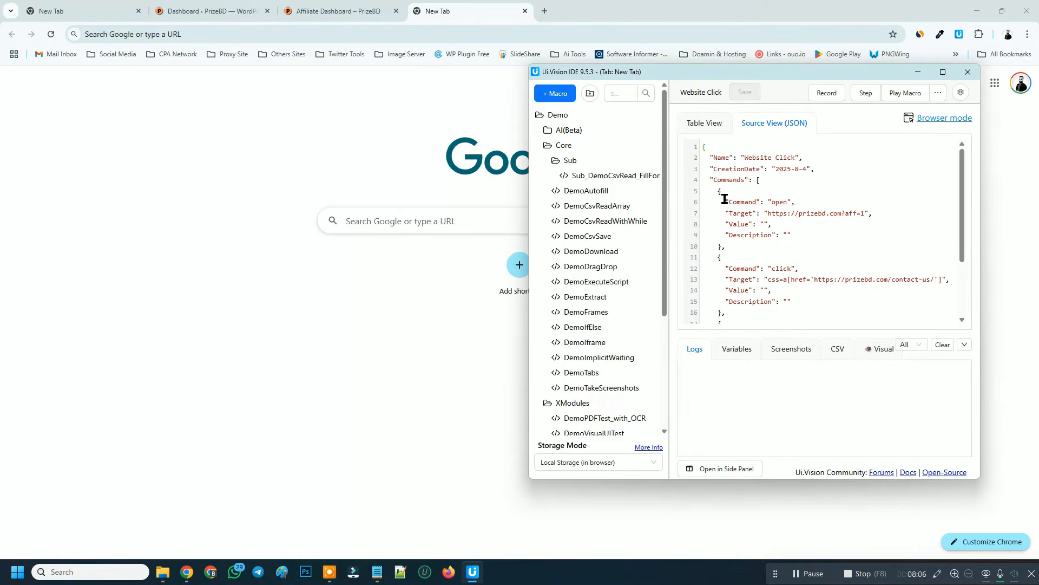
pyautogui.scroll(-2, 782, 198)
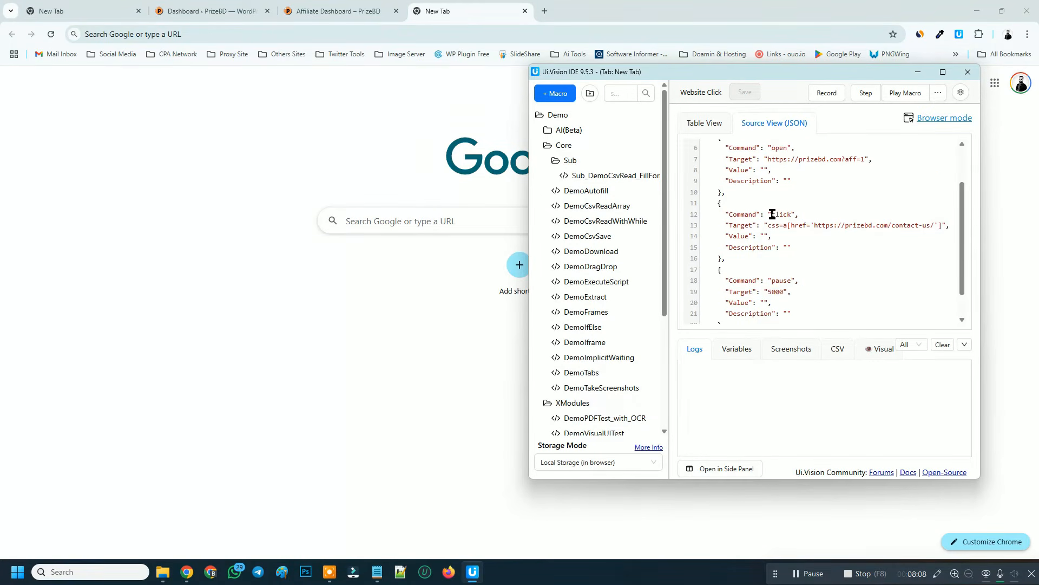
pyautogui.scroll(2, 761, 216)
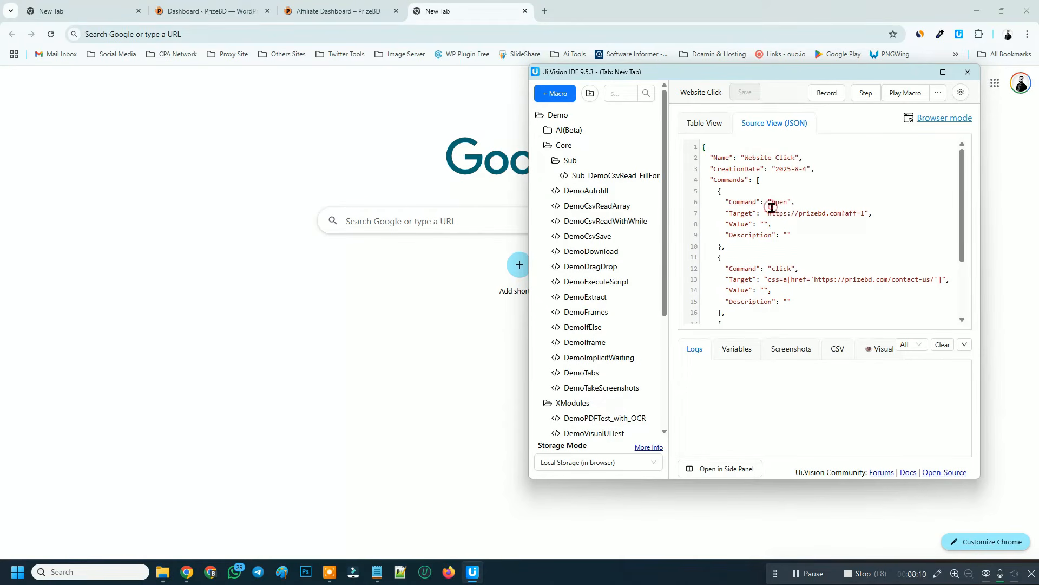
# Clear the Website Click macro's entire source, paste the copied AutoClicker JSON again and save the macro
pyautogui.hotkey('ctrl', 'a')
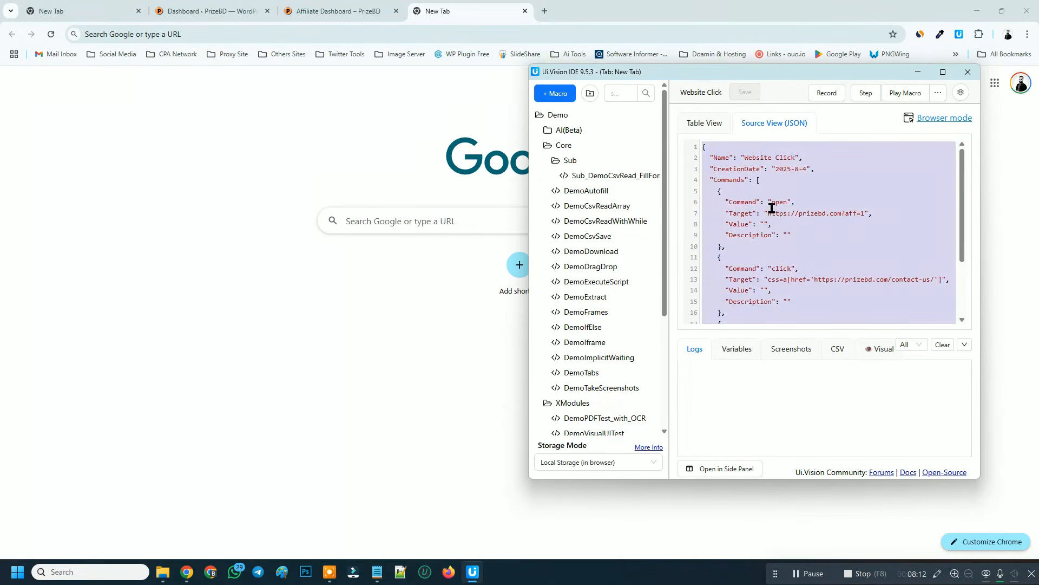
pyautogui.press('BackSpace')
pyautogui.rightClick(754, 165)
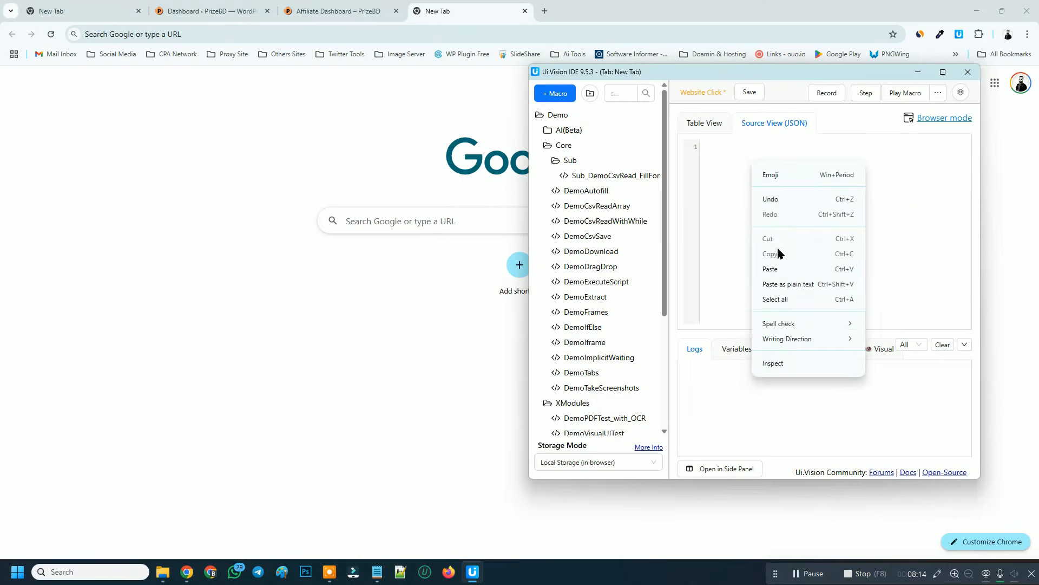
pyautogui.click(774, 270)
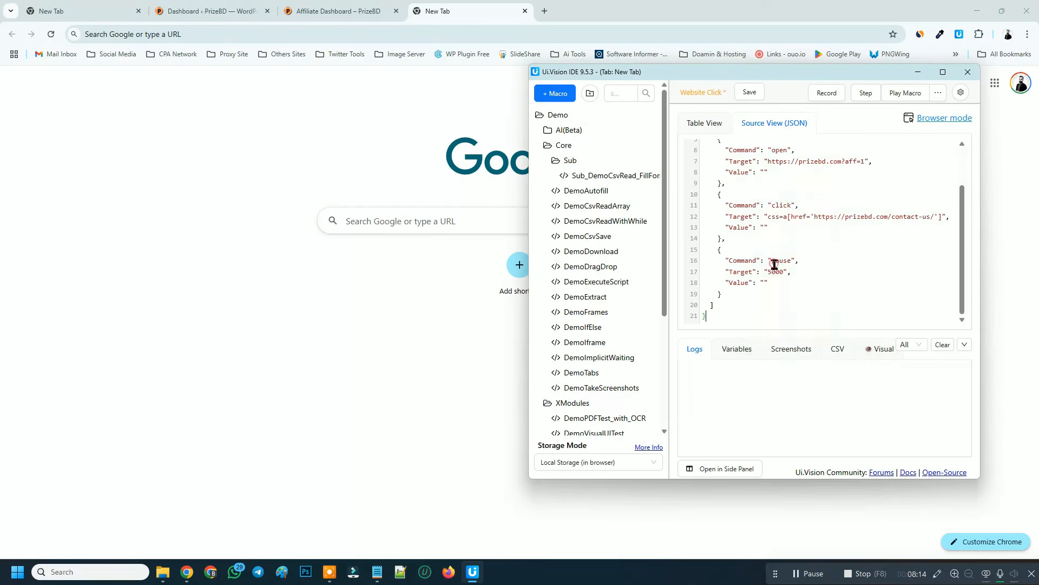
pyautogui.click(751, 93)
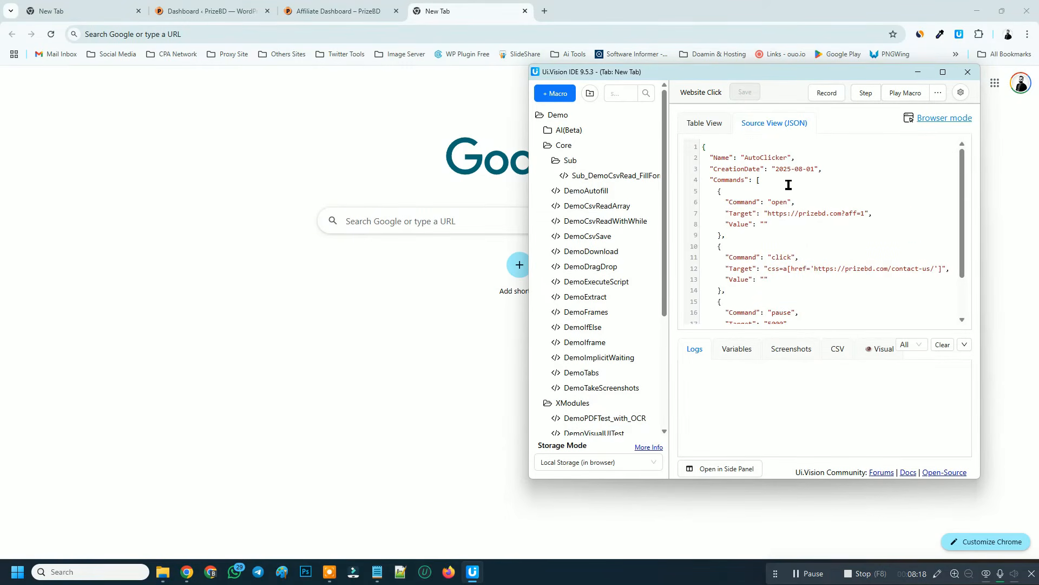
# Play the Website Click macro in a loop with start value 1 and max 3
pyautogui.scroll(-2, 789, 185)
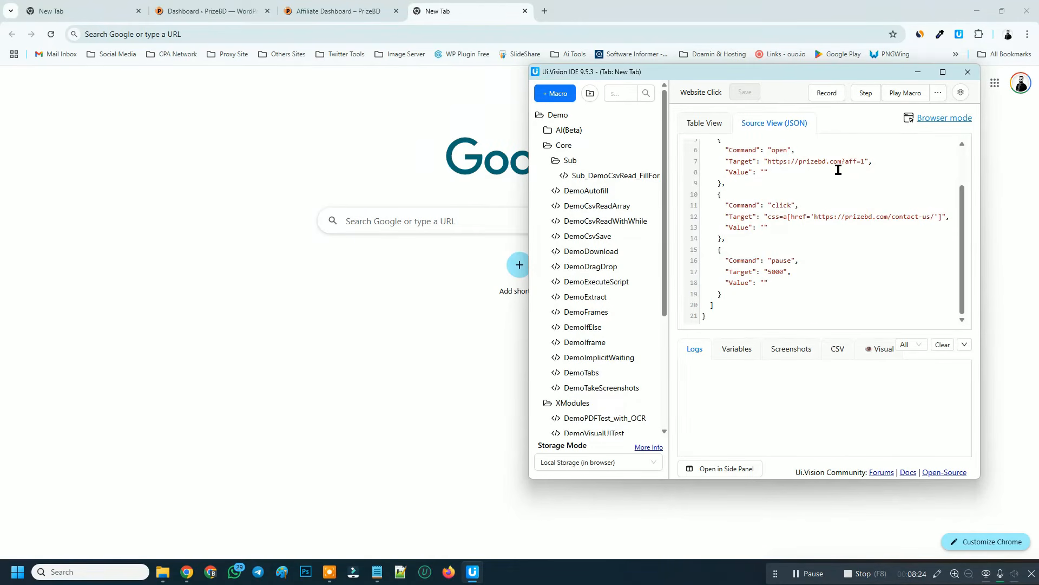
pyautogui.click(938, 93)
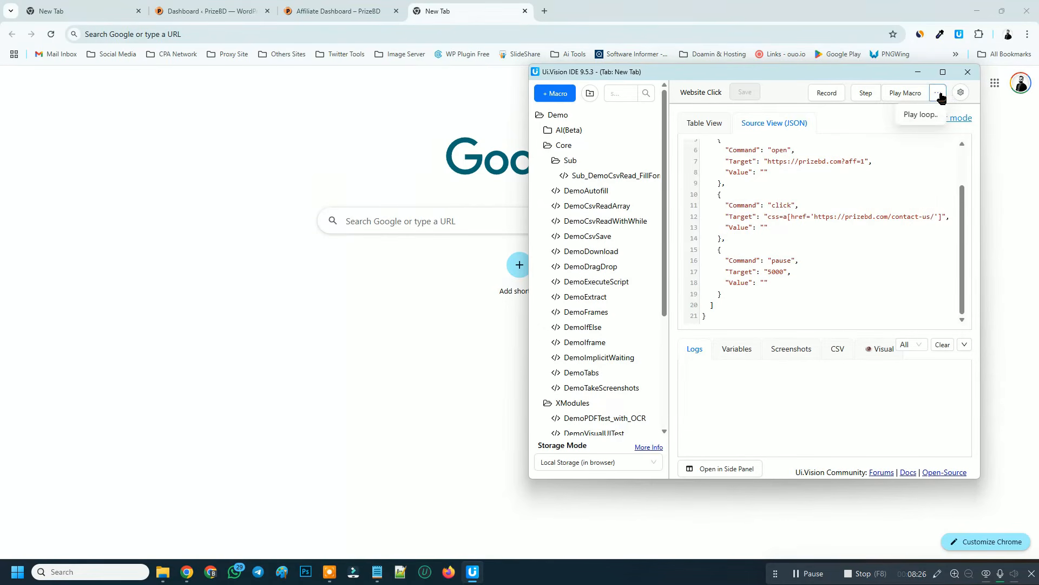
pyautogui.click(923, 116)
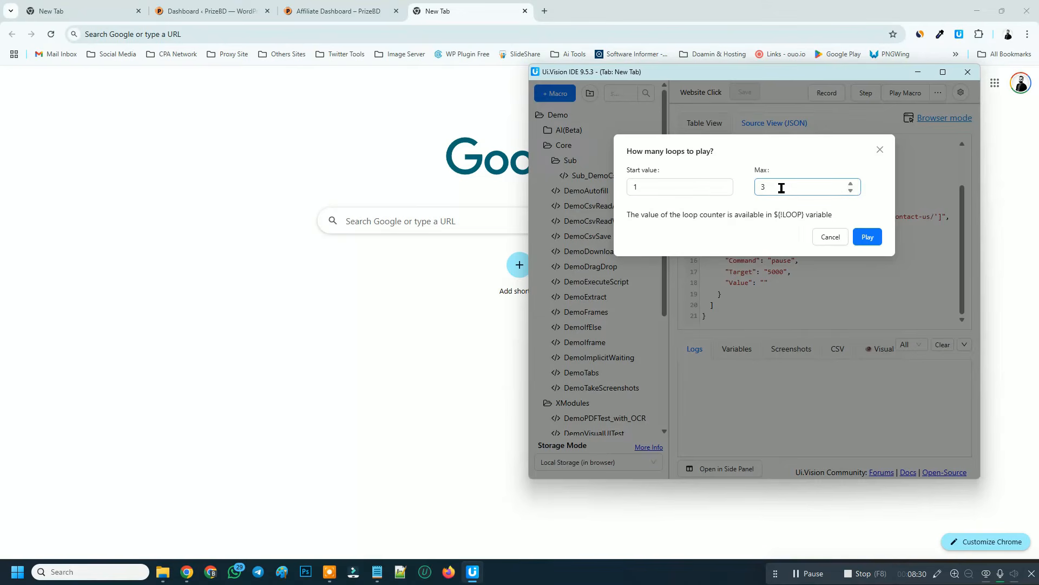
pyautogui.click(657, 190)
pyautogui.click(867, 238)
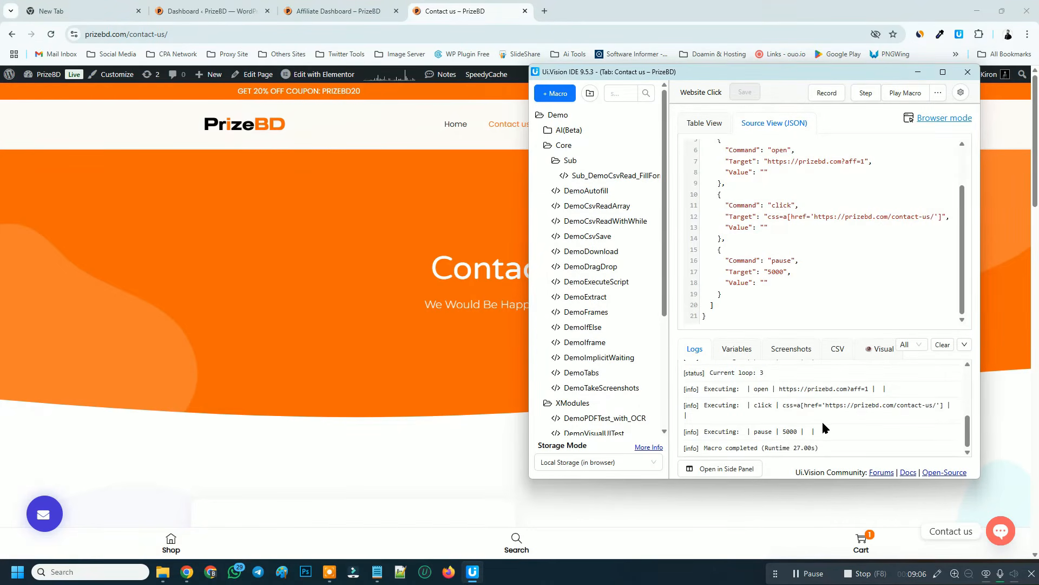
# Review the log entries of the loop run and compare them with the commands in the macro source
pyautogui.scroll(2, 823, 420)
pyautogui.scroll(-4, 826, 420)
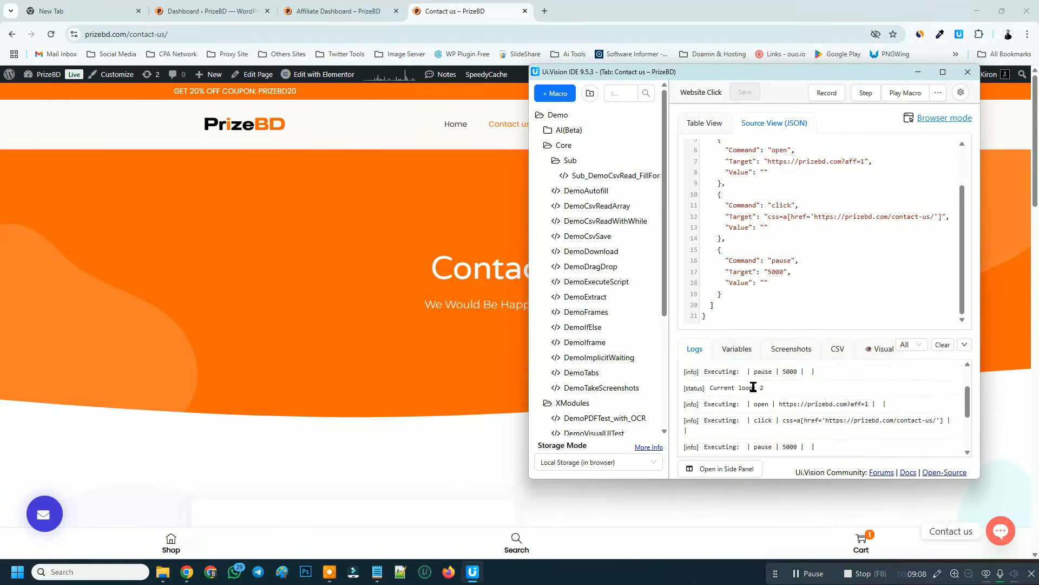
pyautogui.scroll(5, 769, 396)
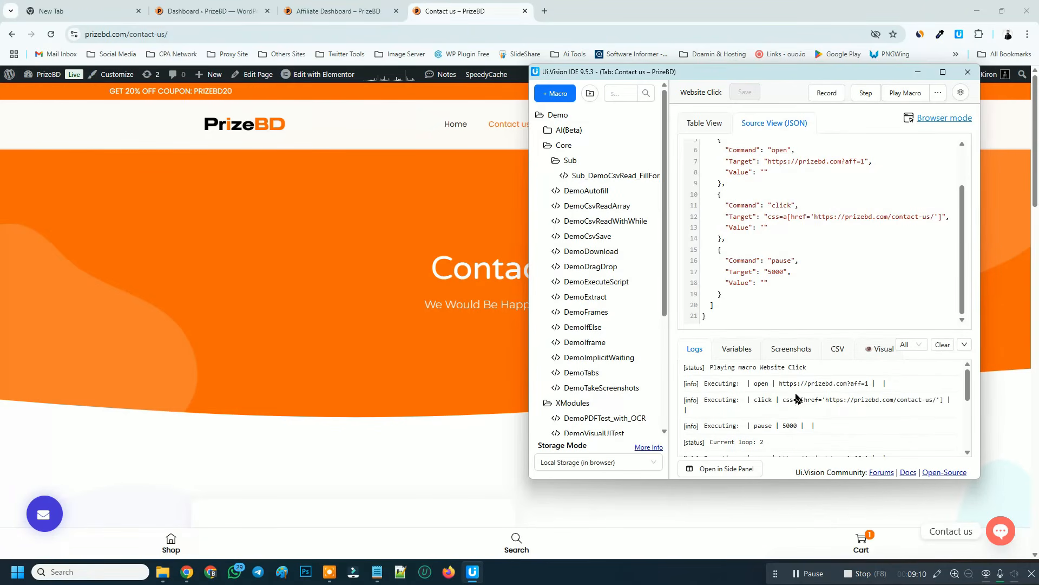
pyautogui.scroll(-2, 778, 400)
pyautogui.scroll(3, 742, 388)
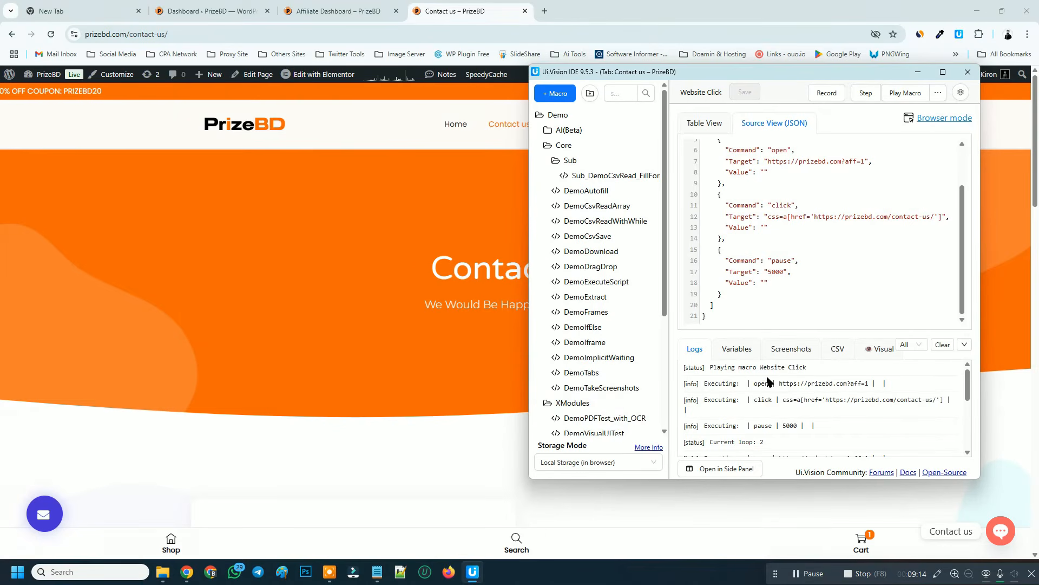
pyautogui.moveTo(713, 367); pyautogui.dragTo(810, 368)
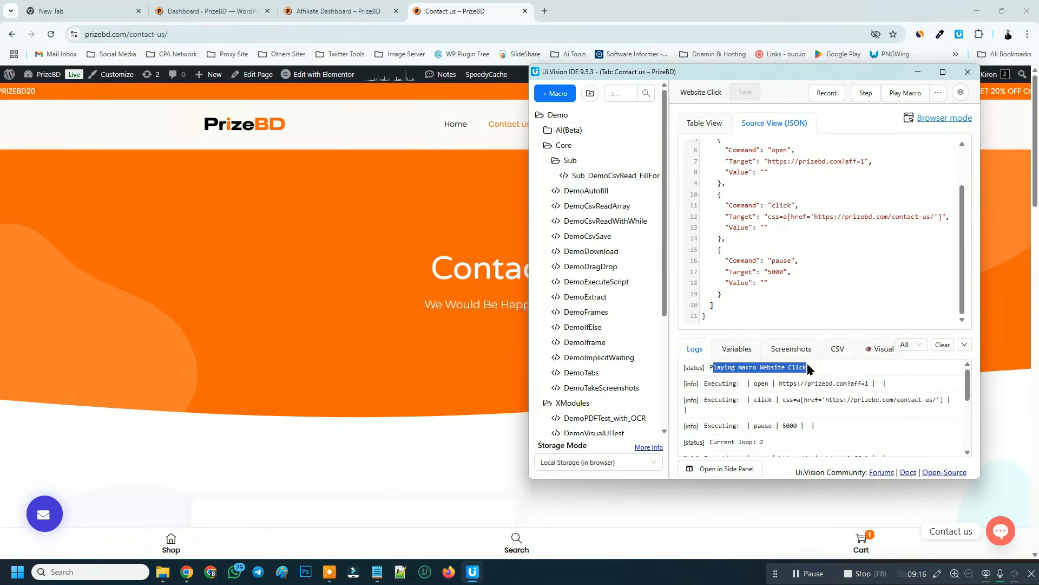
pyautogui.scroll(2, 788, 204)
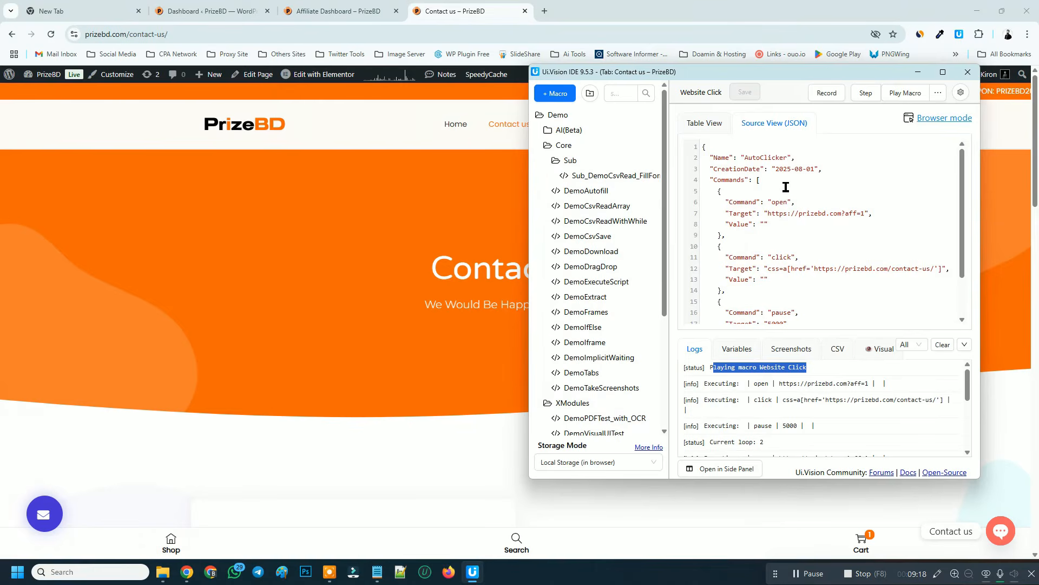
pyautogui.scroll(-2, 780, 189)
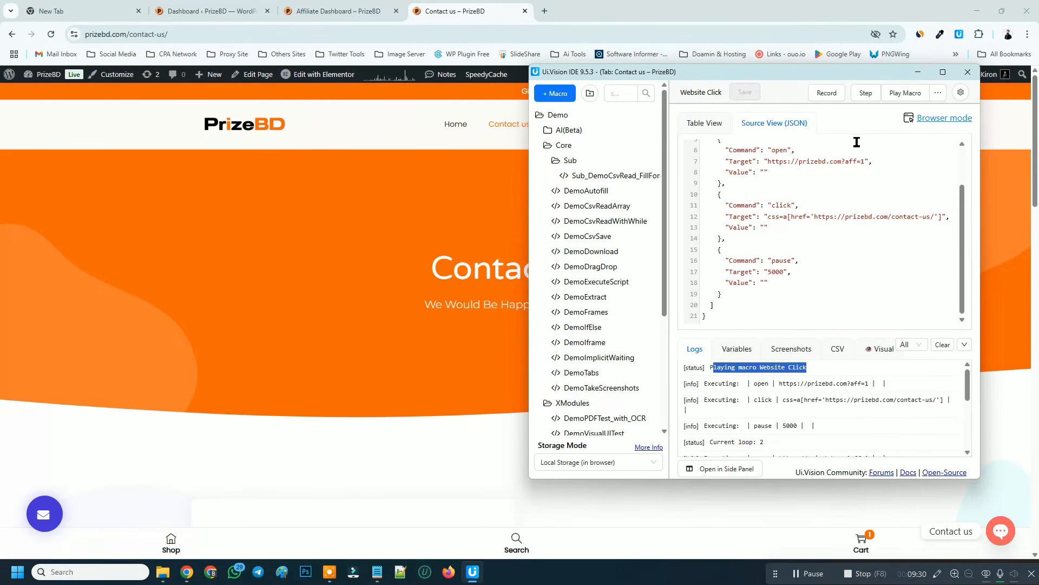
# Open the PrizeBD affiliate dashboard overview and check the total visits and today's visits
pyautogui.click(331, 7)
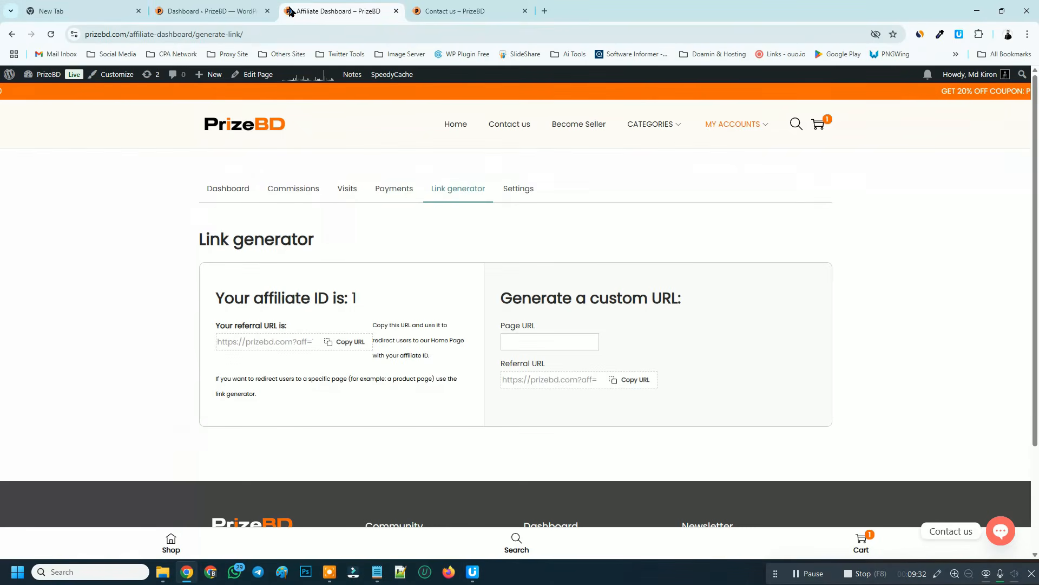
pyautogui.click(226, 189)
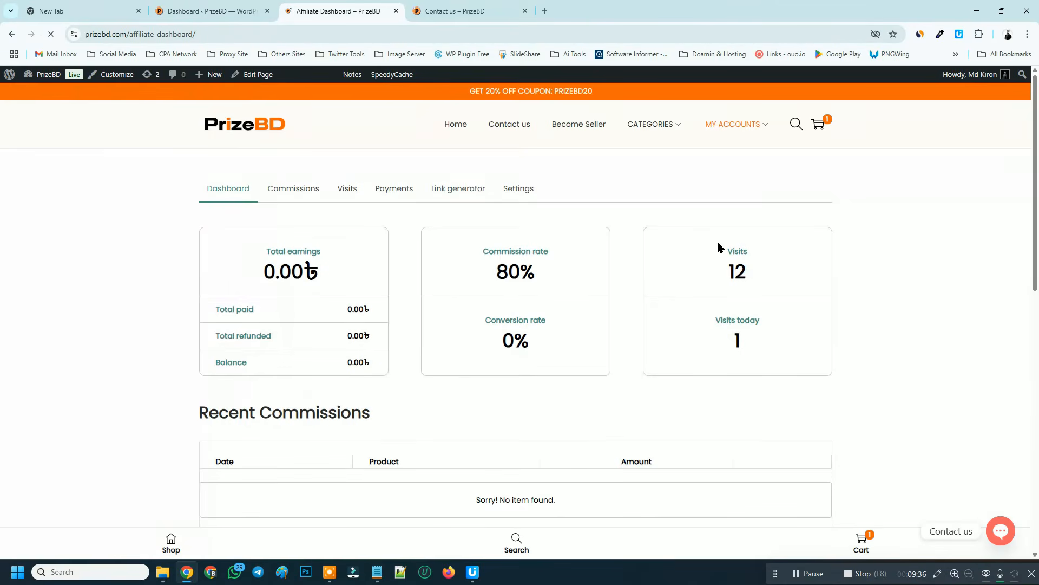
pyautogui.moveTo(748, 273); pyautogui.dragTo(727, 275)
pyautogui.moveTo(746, 341); pyautogui.dragTo(724, 343)
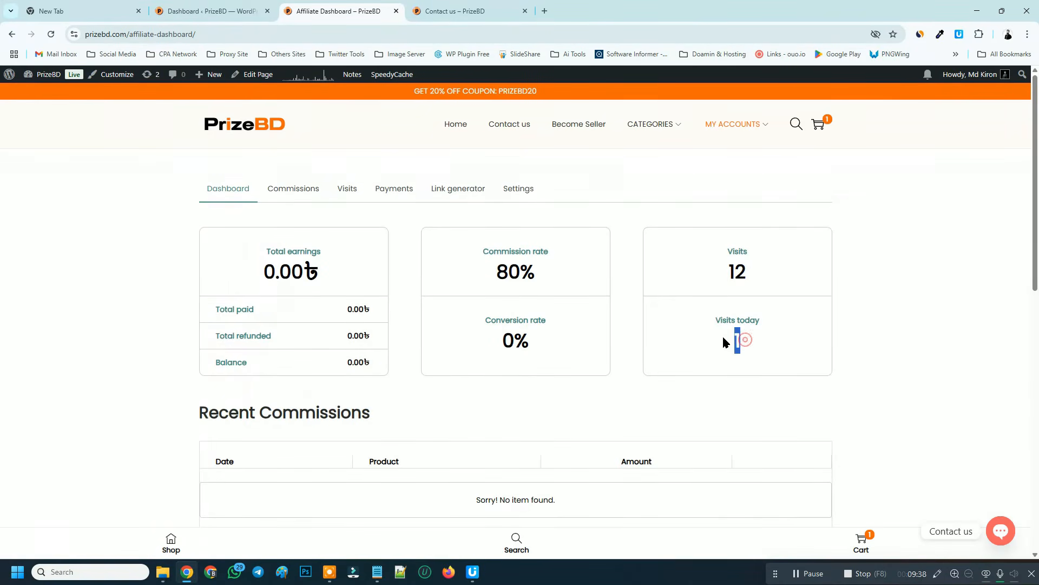
pyautogui.click(764, 293)
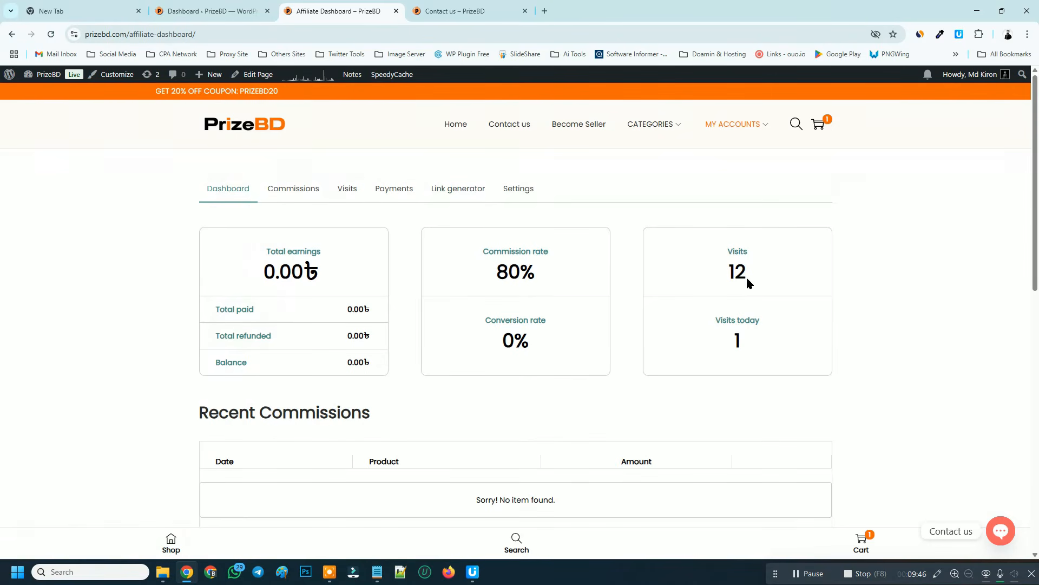
pyautogui.scroll(-1, 728, 303)
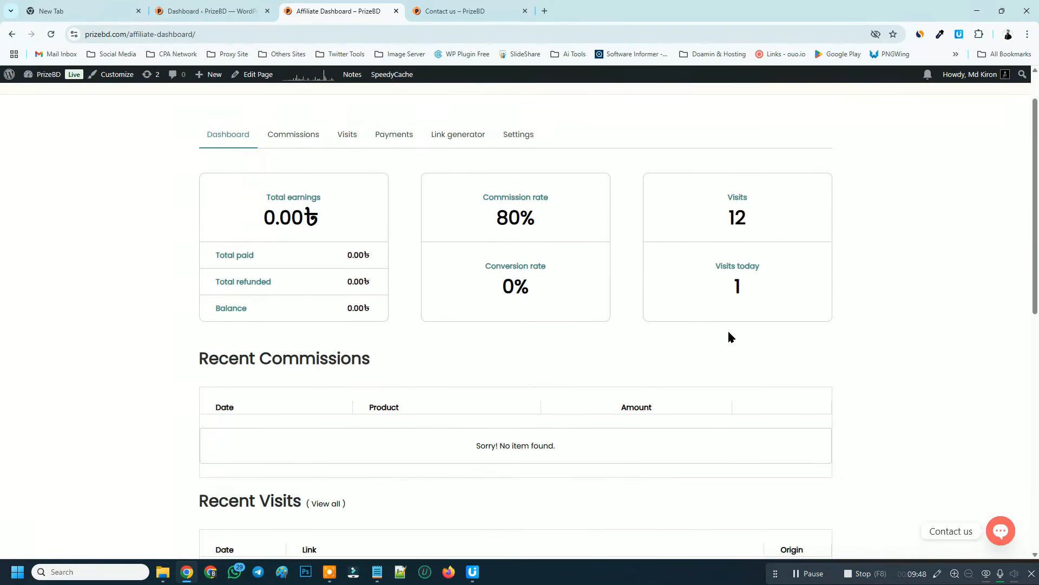
pyautogui.scroll(1, 728, 329)
# Look over the Website Click macro source in Ui.Vision and the text files in the Macro Json Code folder
pyautogui.click(961, 32)
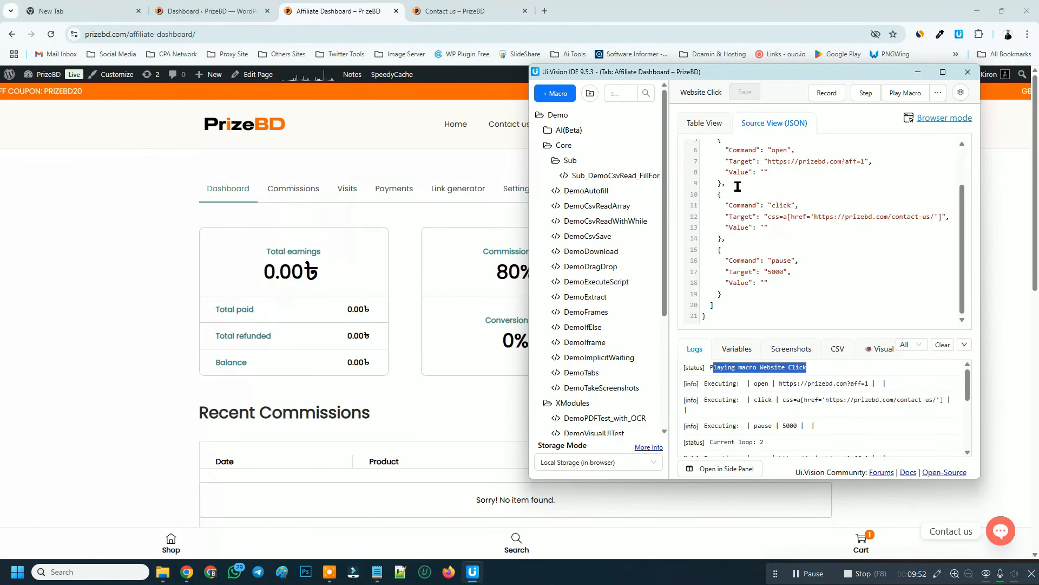
pyautogui.scroll(2, 737, 186)
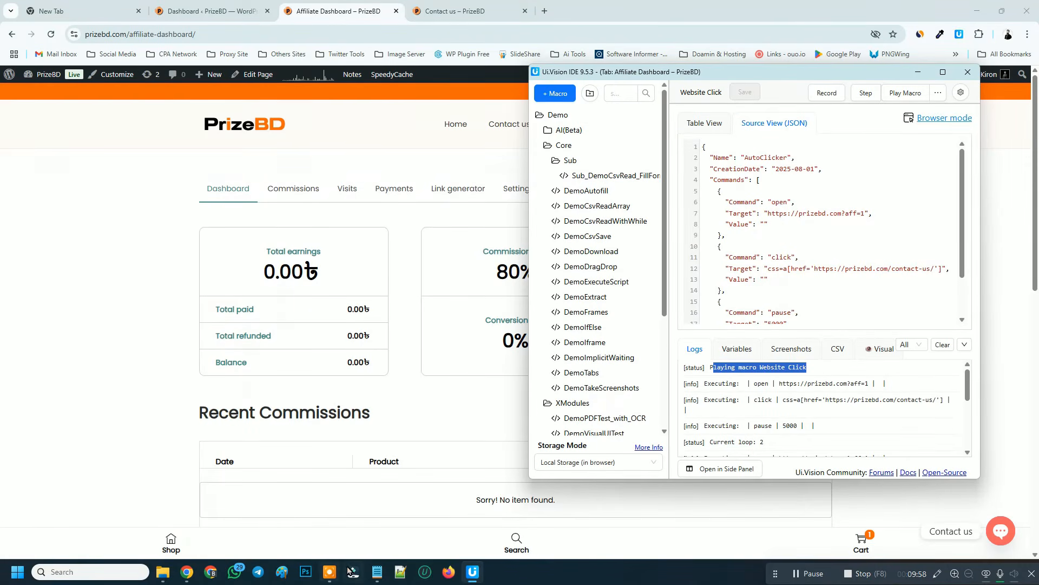
pyautogui.click(162, 572)
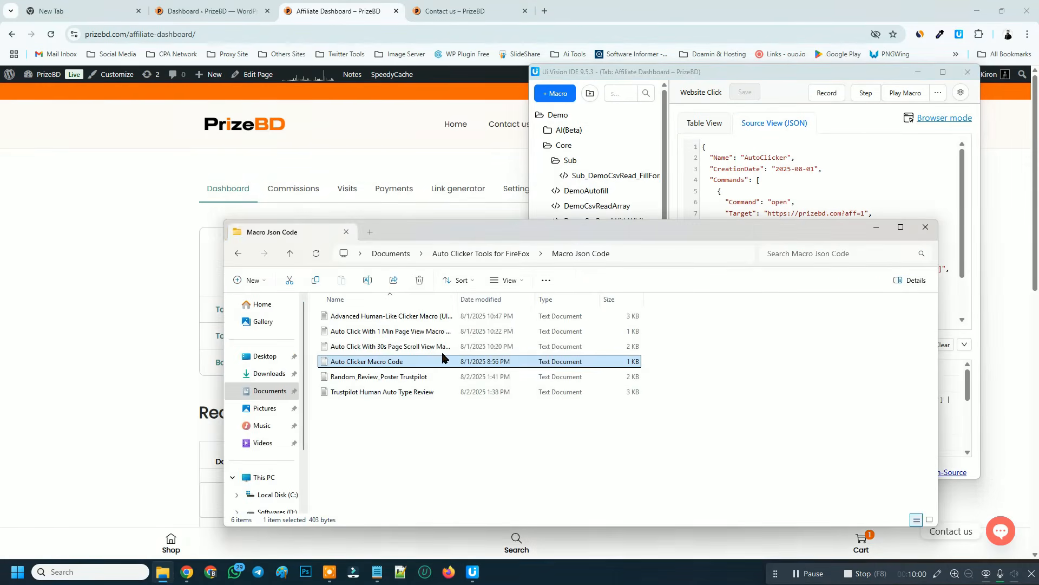
pyautogui.click(353, 317)
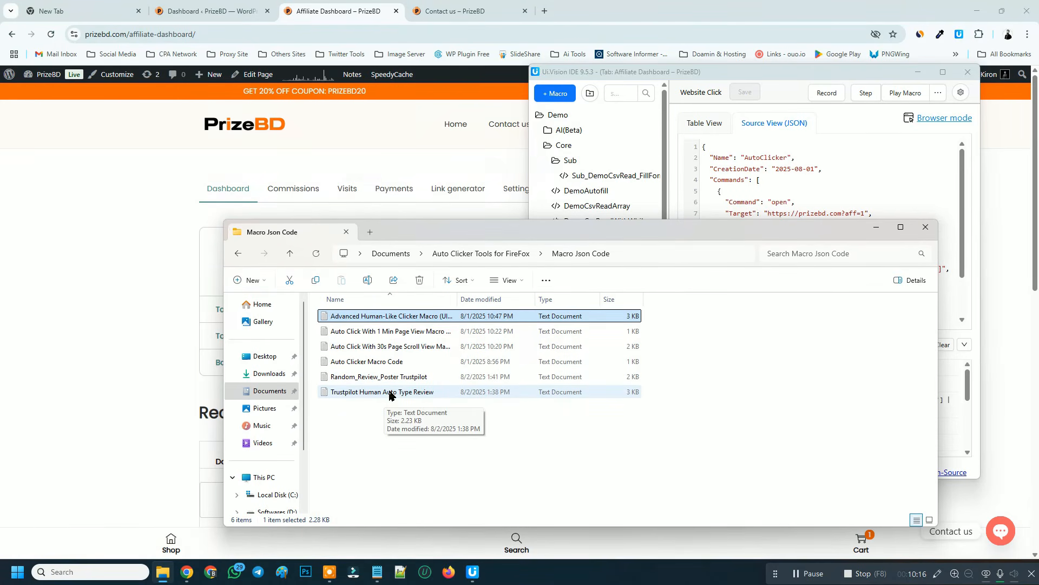
pyautogui.click(378, 419)
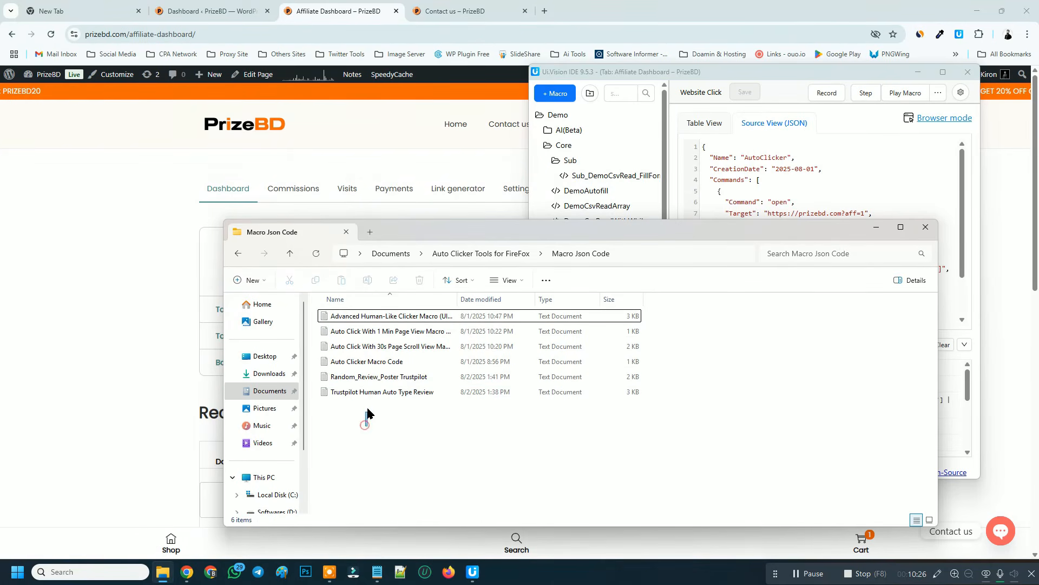
pyautogui.moveTo(368, 415); pyautogui.dragTo(372, 313)
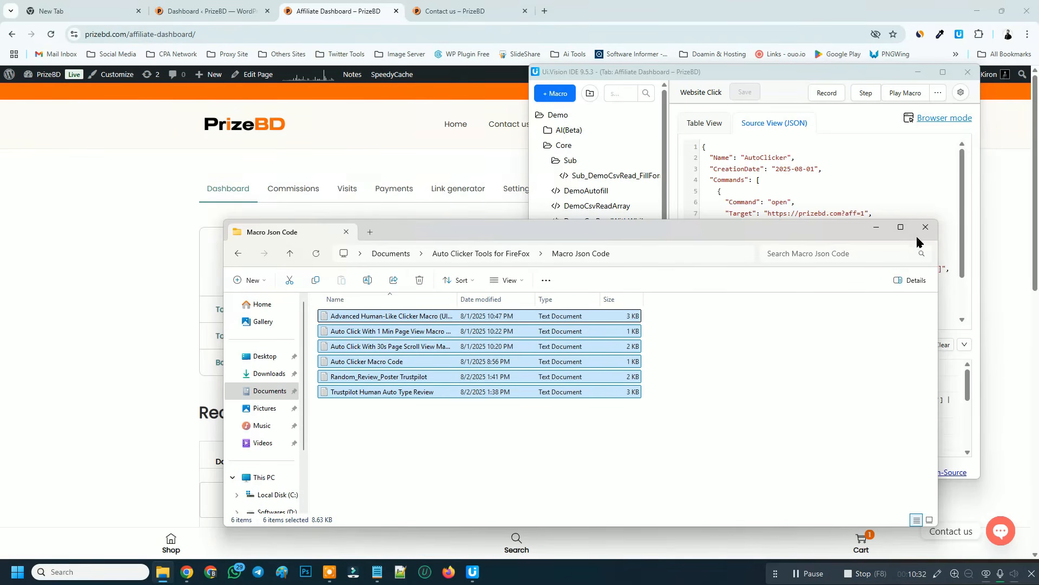
pyautogui.click(875, 228)
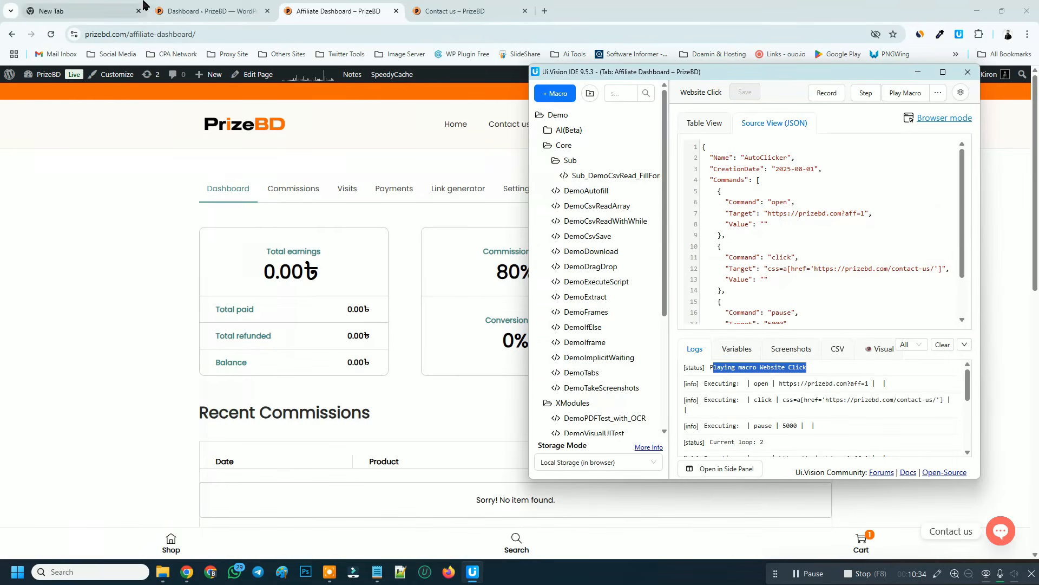
# Search the products on the PrizeBD home page for "autobot"
pyautogui.click(216, 11)
pyautogui.click(306, 15)
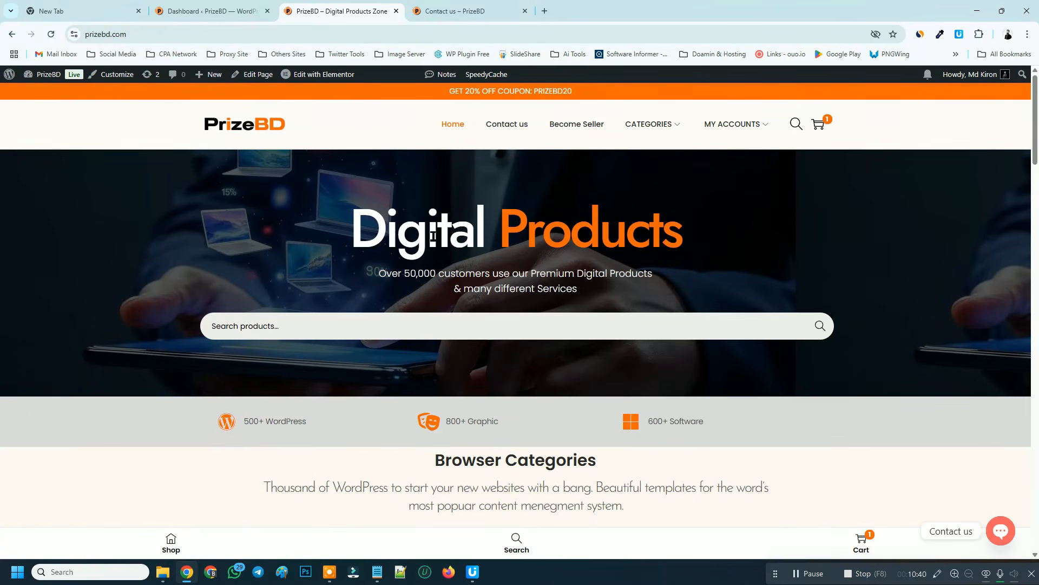
pyautogui.click(349, 328)
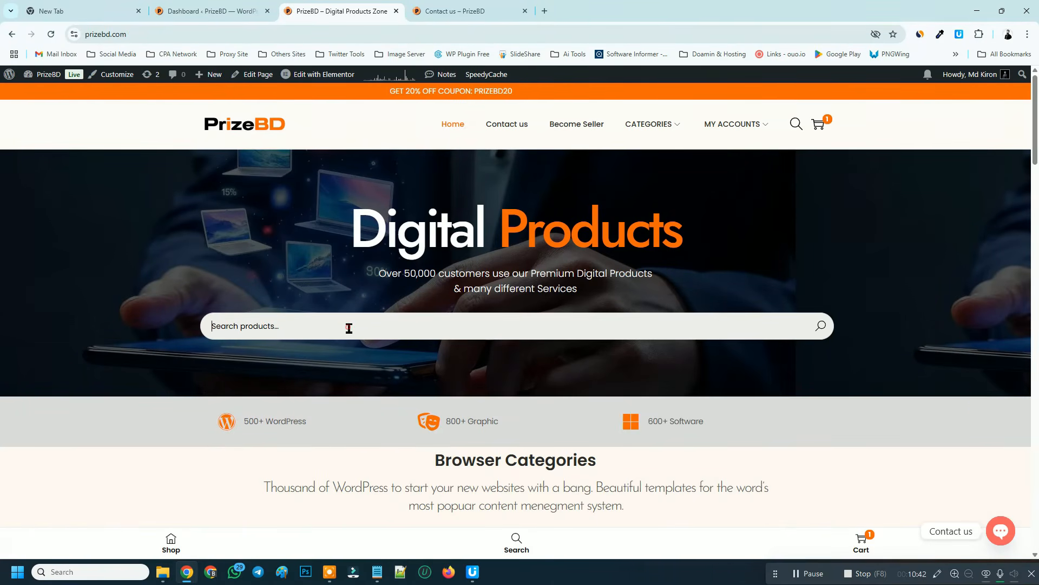
pyautogui.write('au')
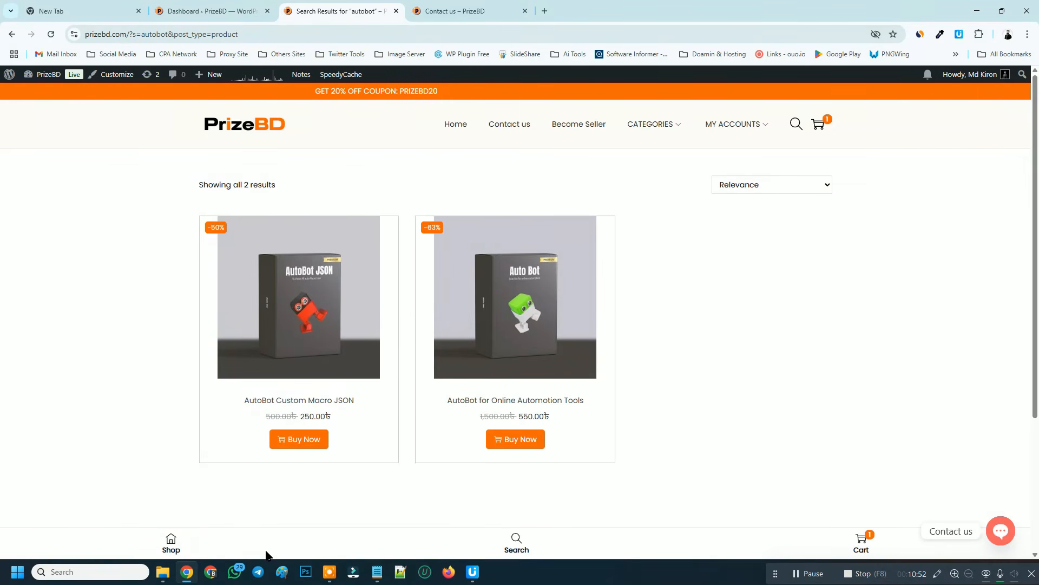
# View the contents of the Software & Extension folder inside Auto Clicker Tools for FireFox and minimize File Explorer
pyautogui.click(162, 572)
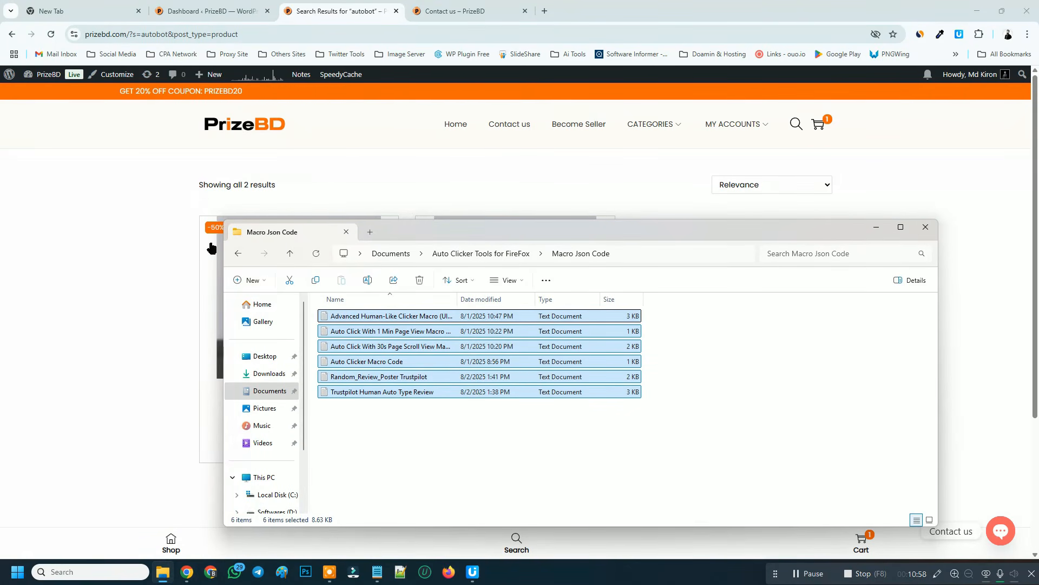
pyautogui.click(238, 254)
pyautogui.doubleClick(378, 347)
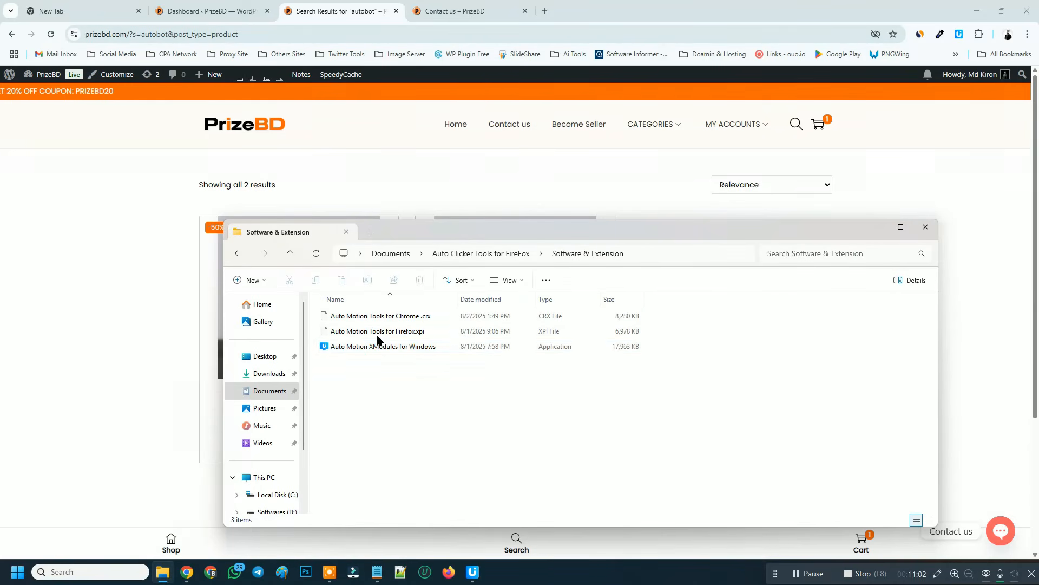
pyautogui.click(238, 253)
pyautogui.click(875, 227)
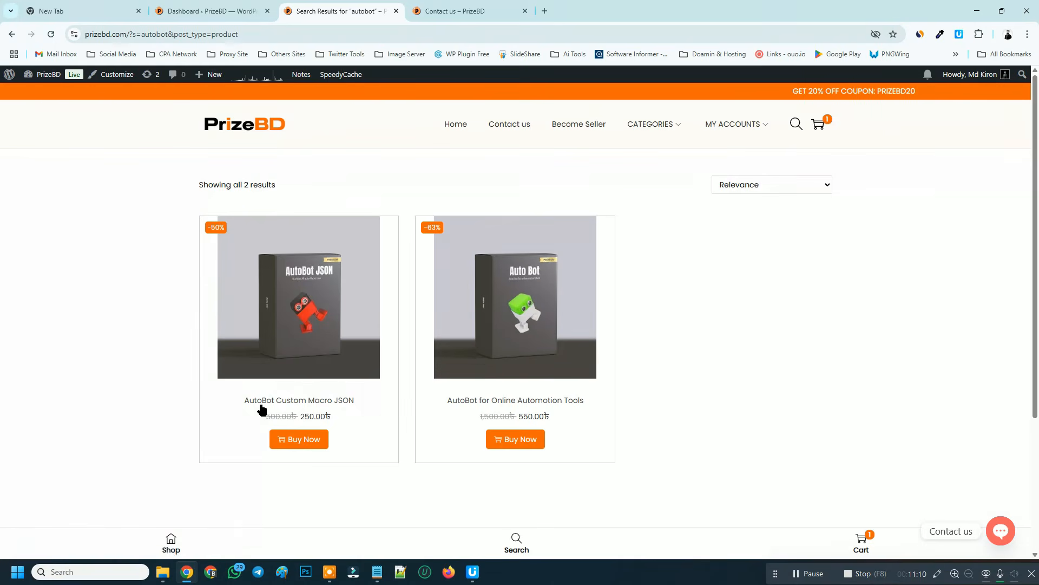
# Review the Tools Features list on the AutoBot for Online Automotion Tools product page and return to the Contact us page
pyautogui.moveTo(236, 405); pyautogui.dragTo(359, 401)
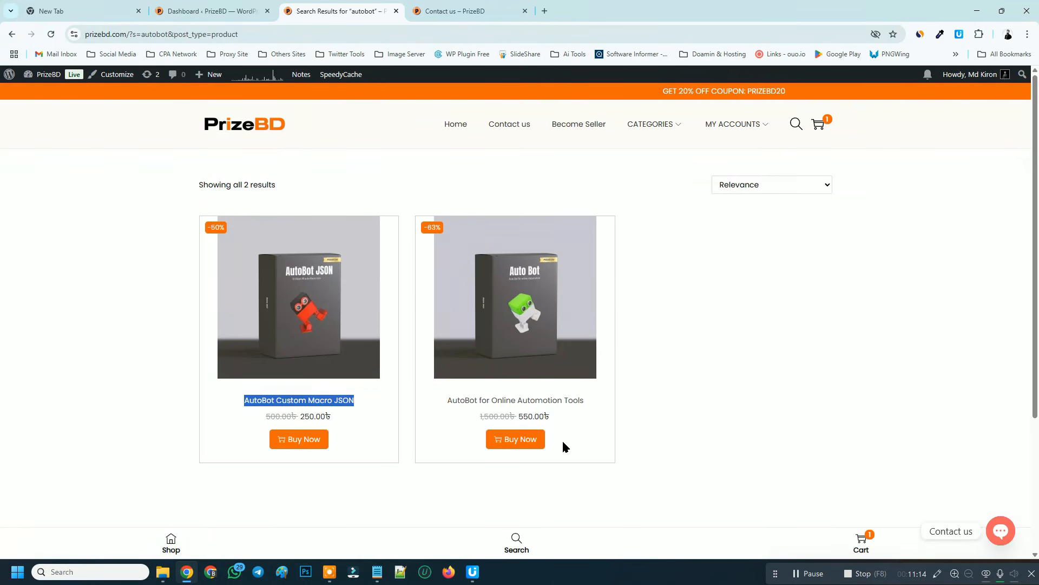
pyautogui.click(500, 400)
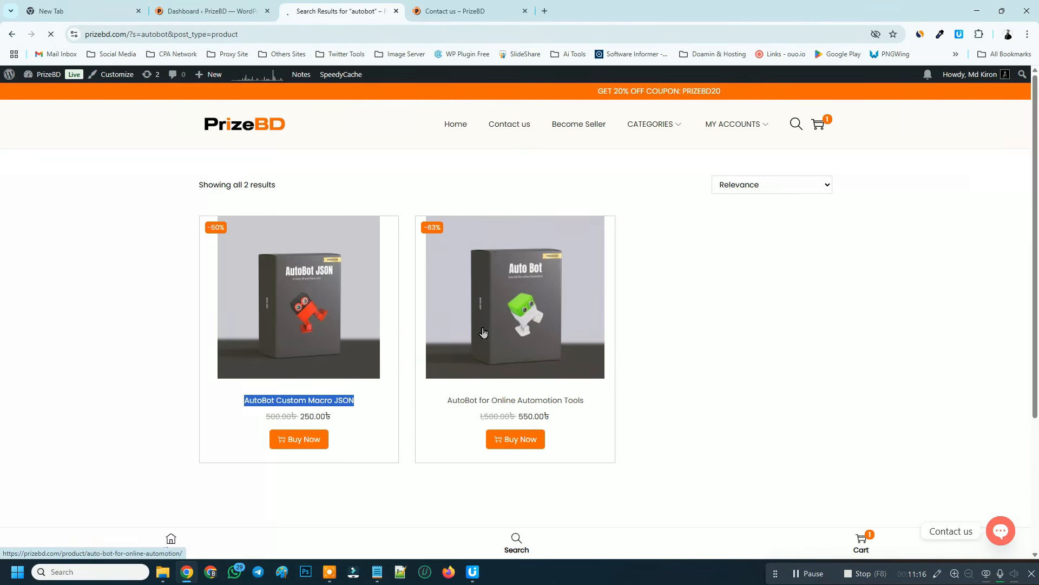
pyautogui.scroll(-2, 542, 244)
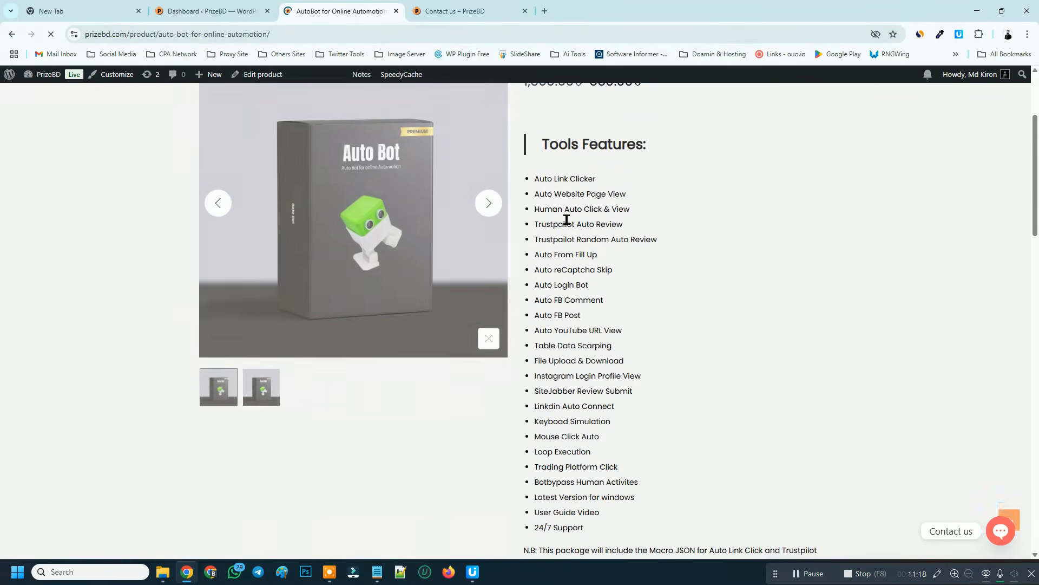
pyautogui.moveTo(530, 174); pyautogui.dragTo(605, 515)
pyautogui.scroll(3, 625, 374)
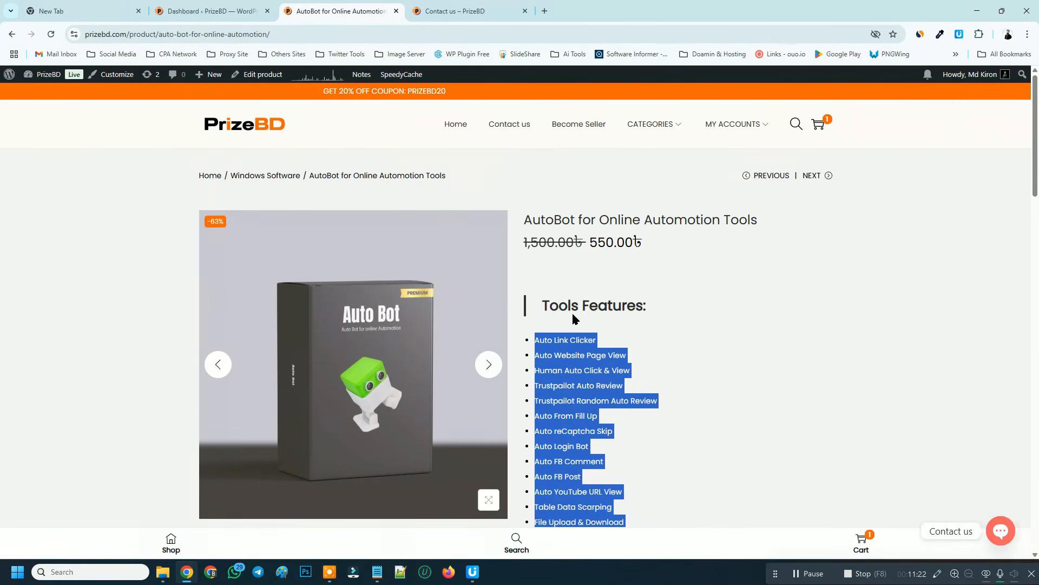
pyautogui.click(460, 11)
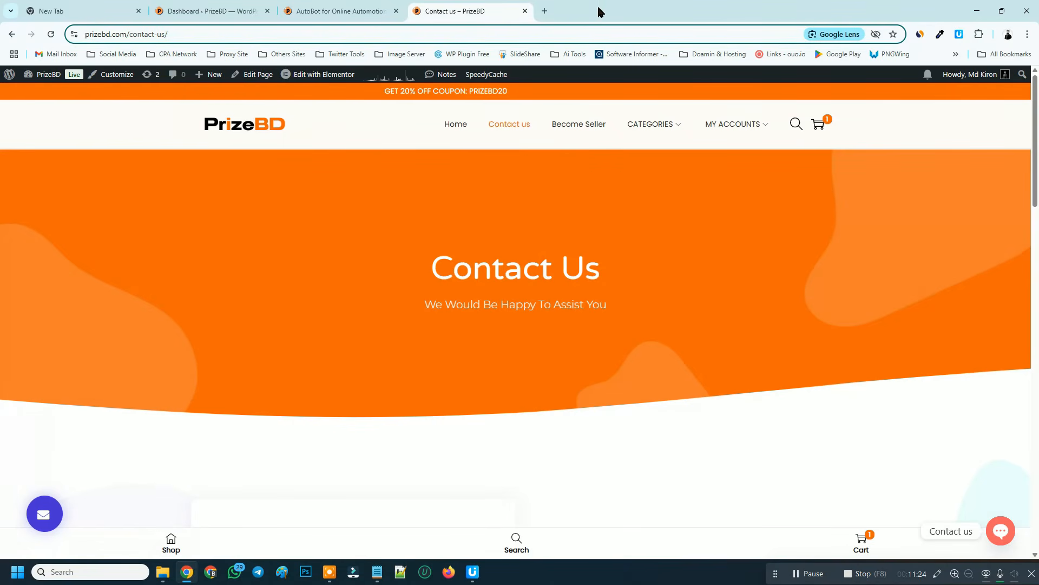